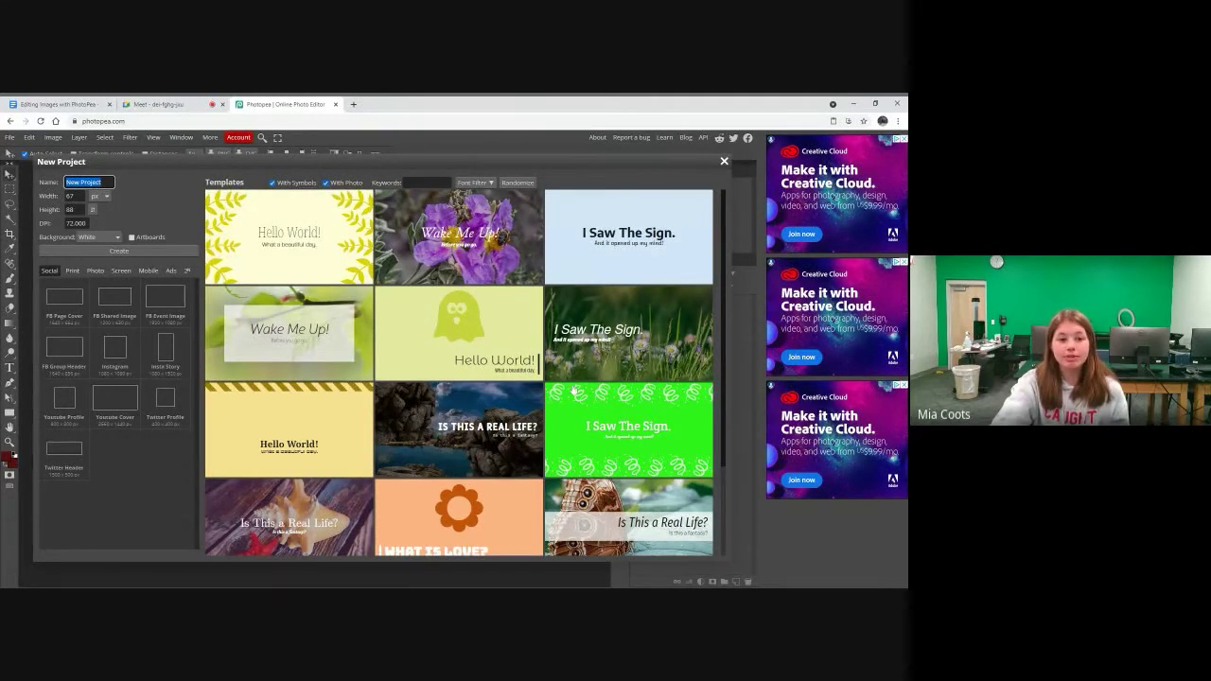
# Create a new project from the Full HD screen preset, 1920 × 1080 px, with a white background
pyautogui.scroll(-1, 572, 389)
pyautogui.scroll(1, 582, 393)
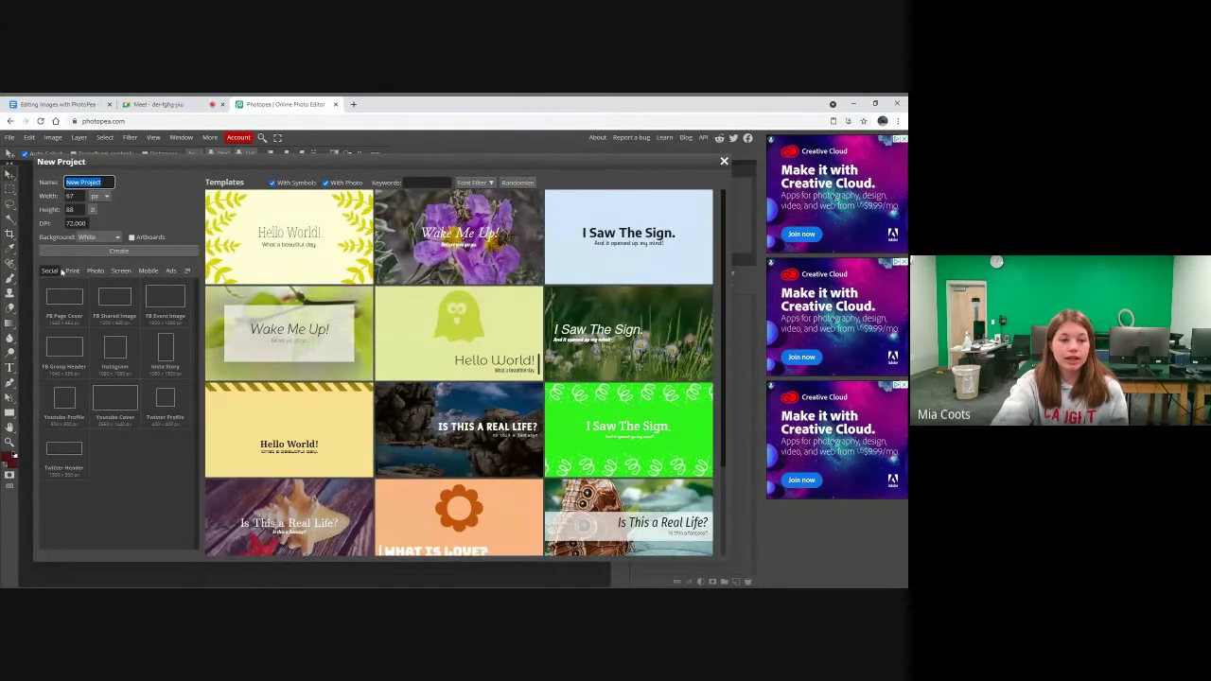
pyautogui.click(120, 270)
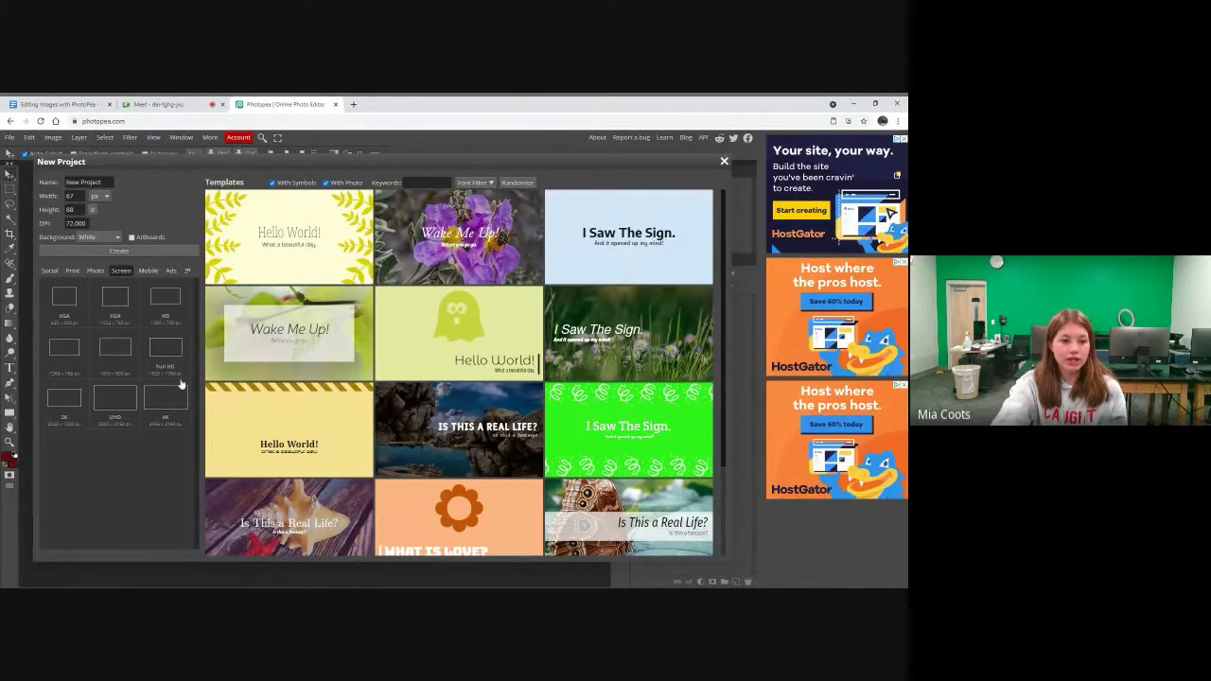
pyautogui.click(176, 350)
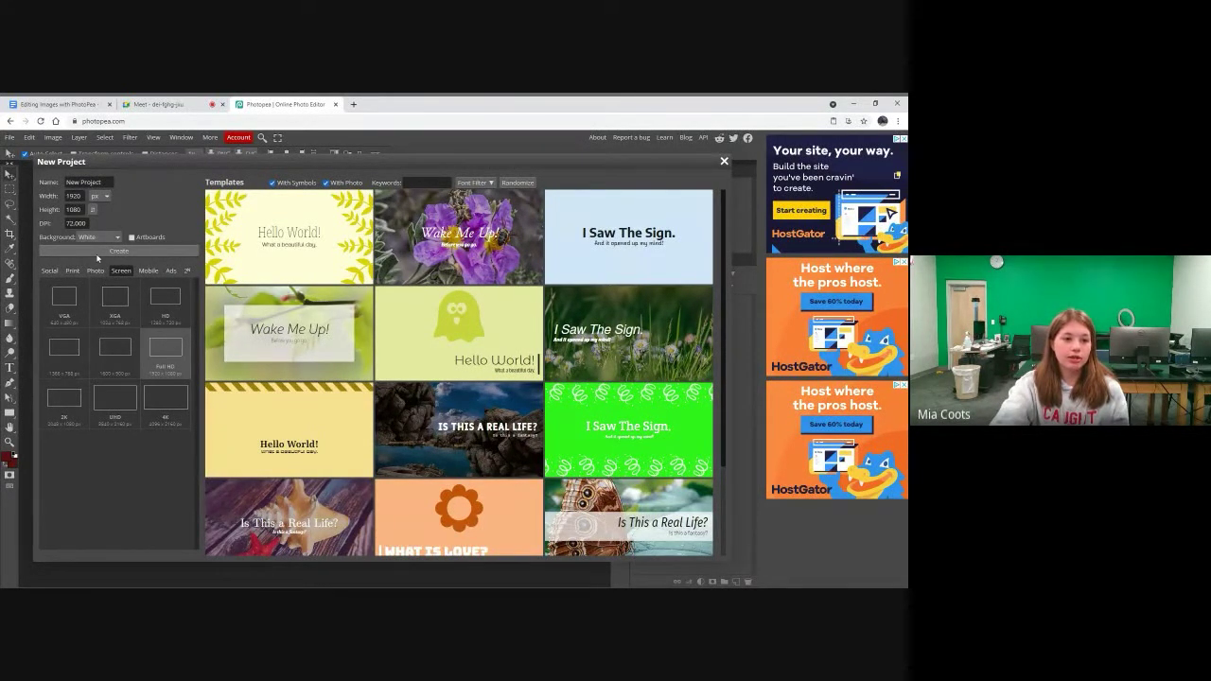
pyautogui.click(98, 253)
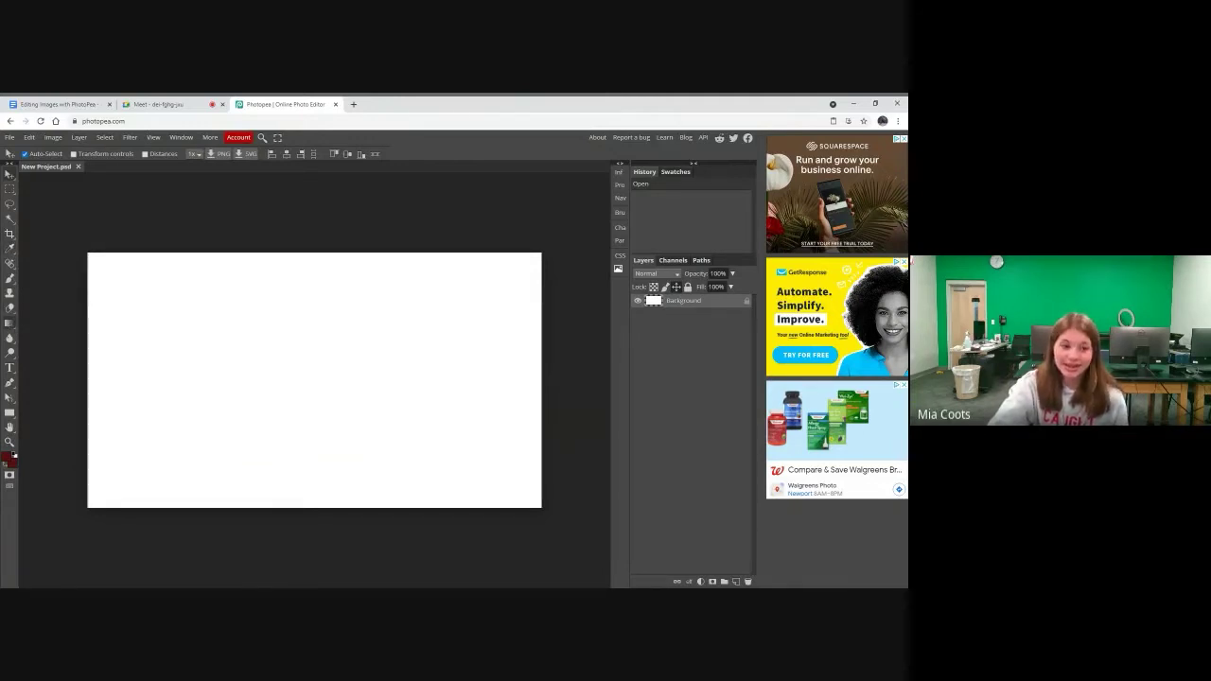
pyautogui.rightClick(9, 324)
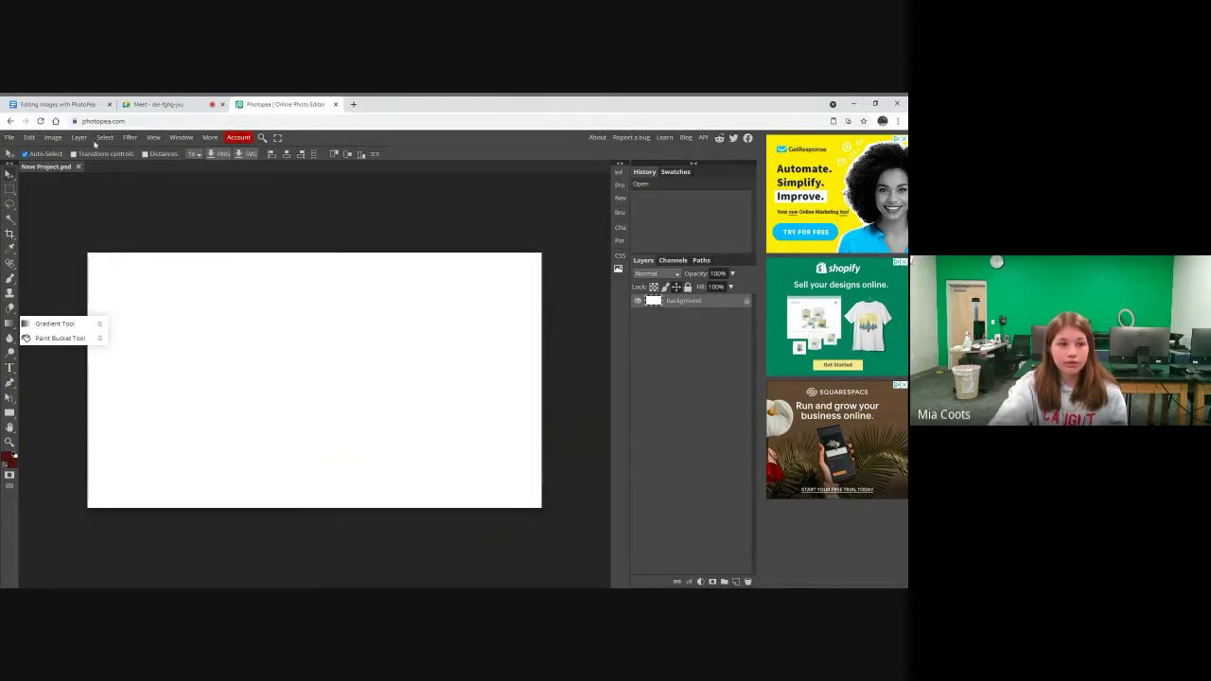
pyautogui.click(10, 137)
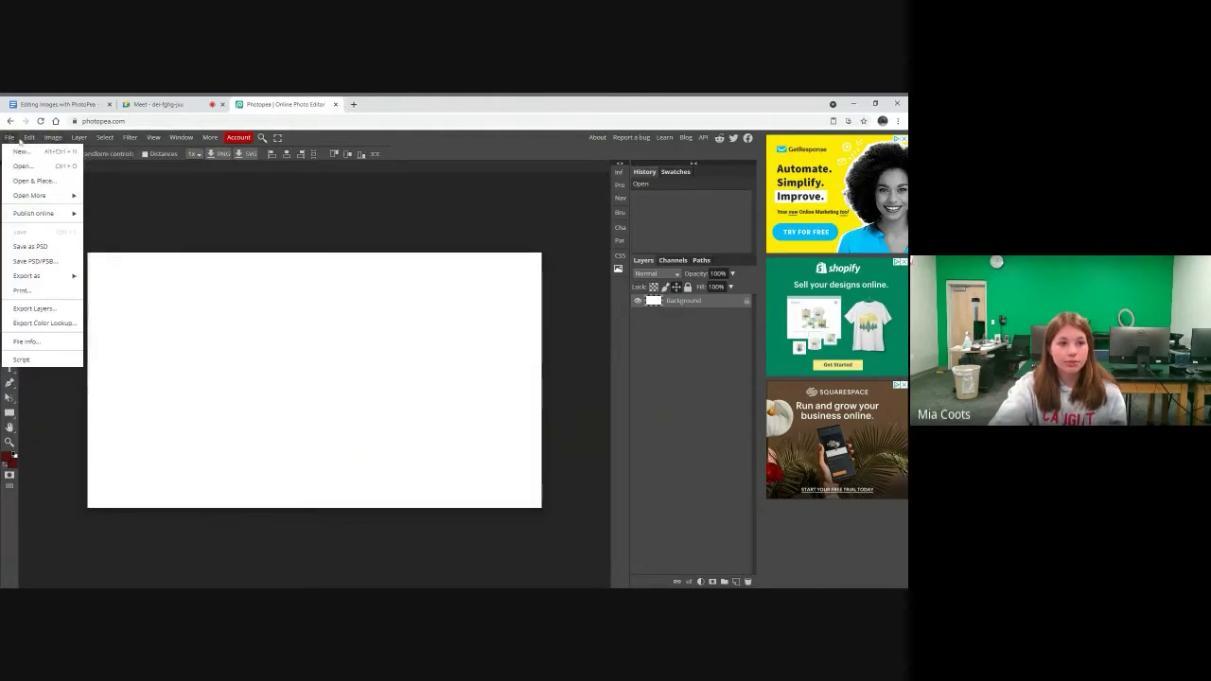
pyautogui.moveTo(27, 140)
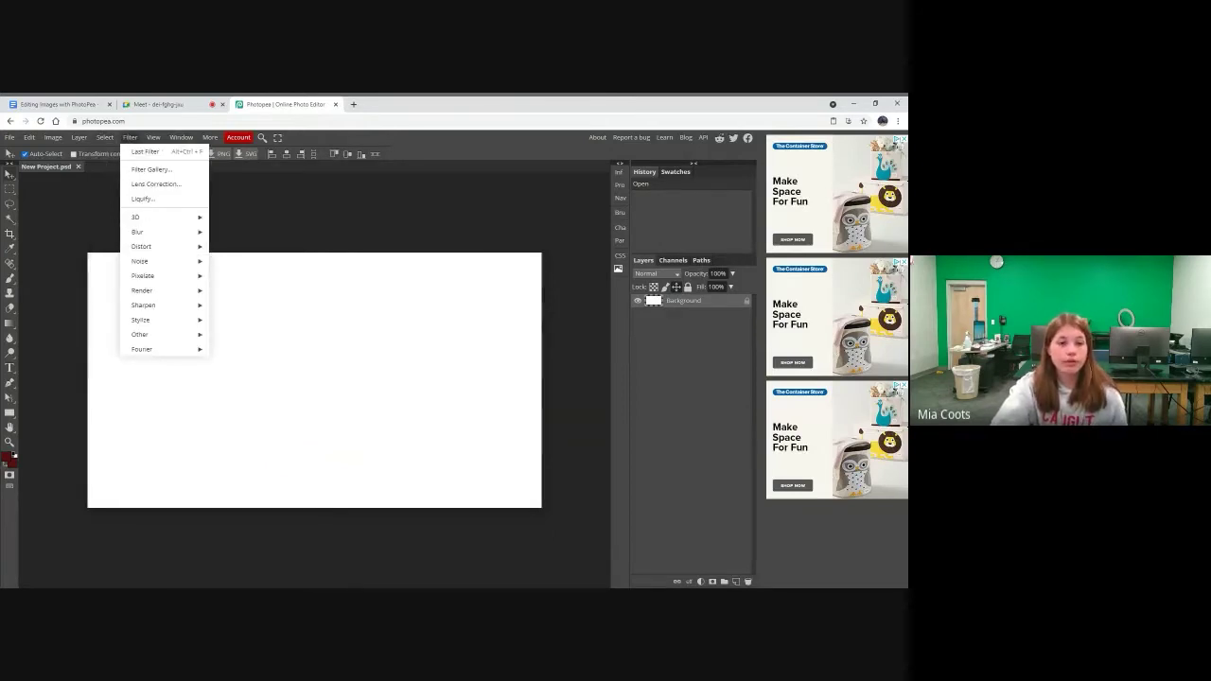
pyautogui.moveTo(166, 139)
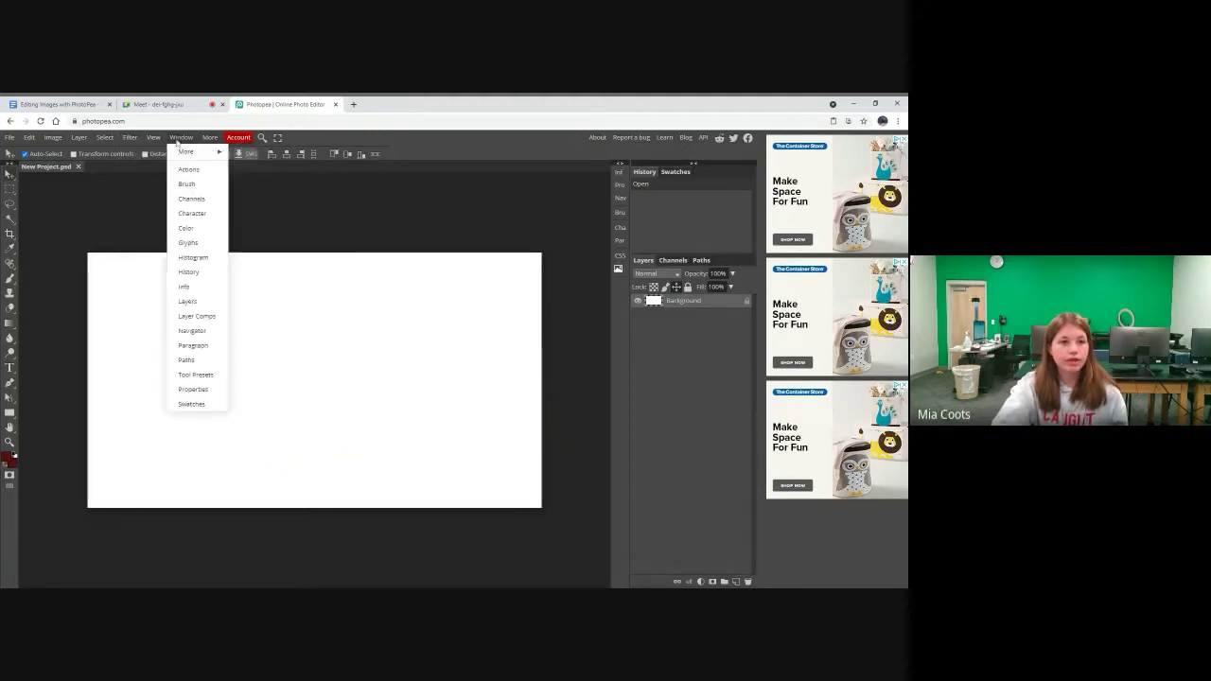
pyautogui.moveTo(211, 138)
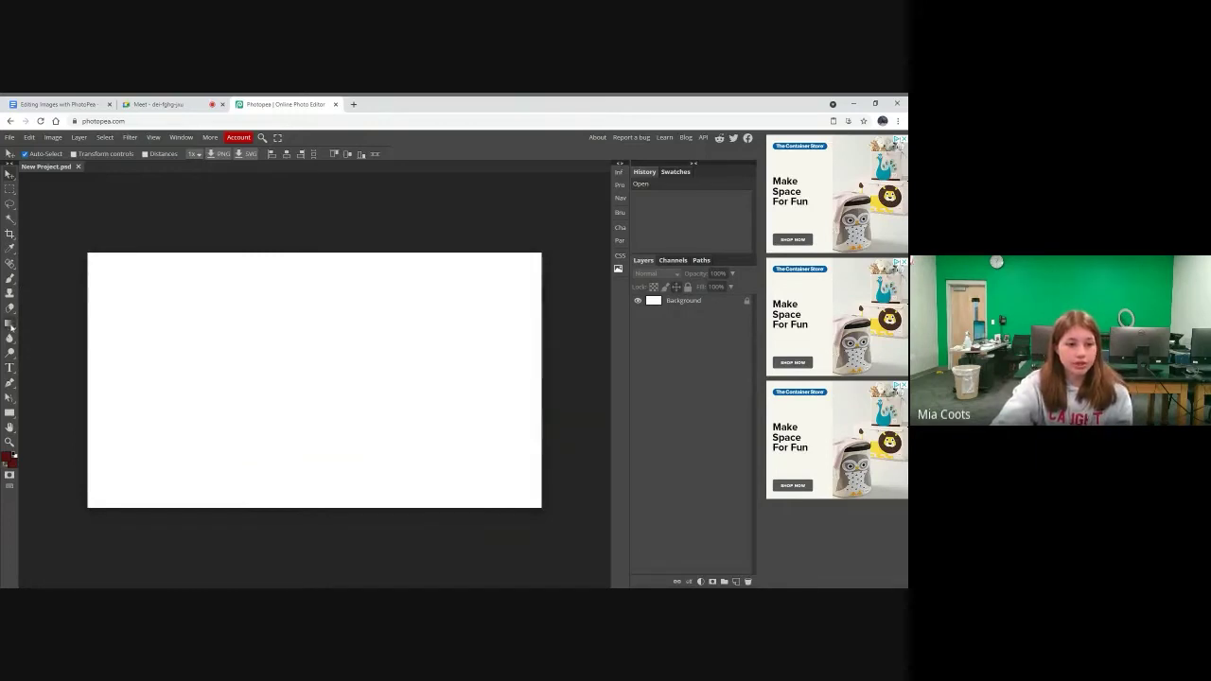
# Choose the Paint Bucket tool with the dark red foreground colour 5a0f10 and try to fill the white canvas
pyautogui.rightClick(10, 322)
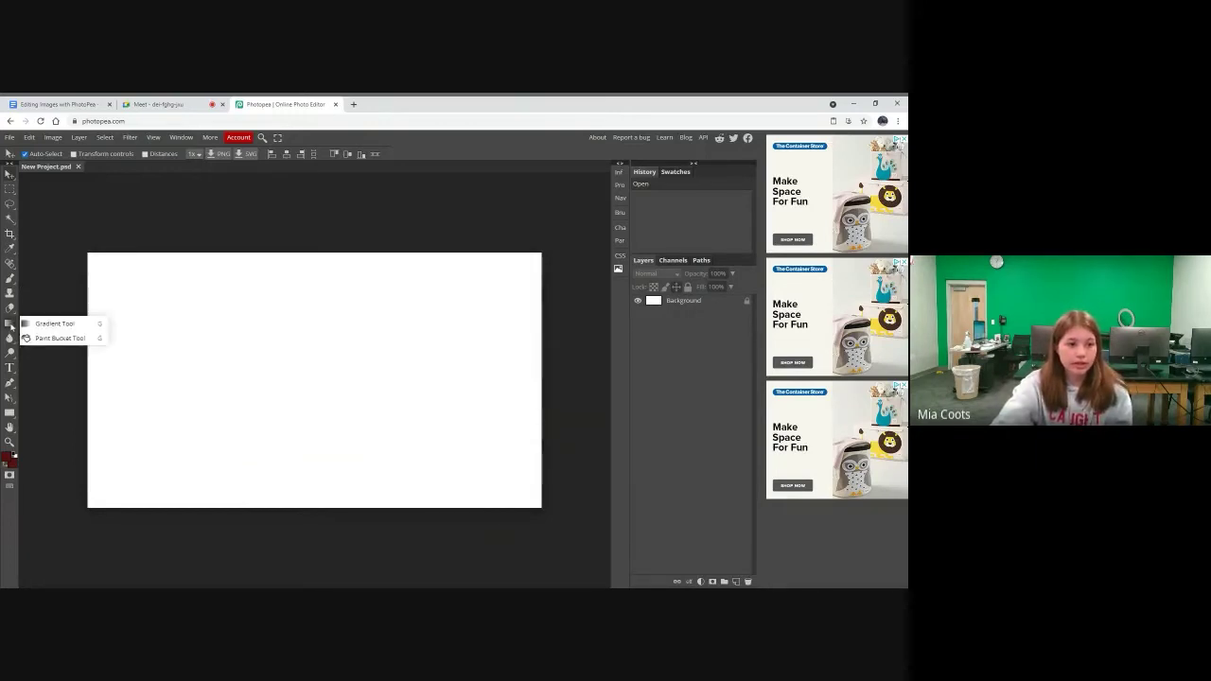
pyautogui.click(45, 338)
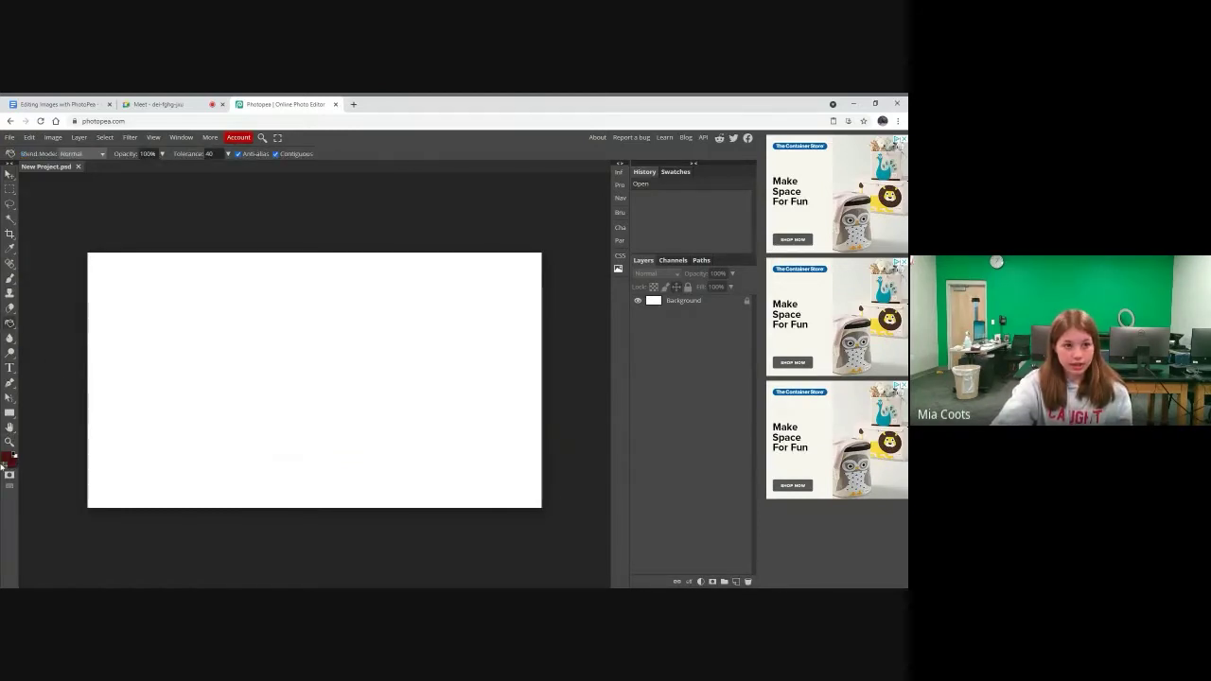
pyautogui.click(7, 460)
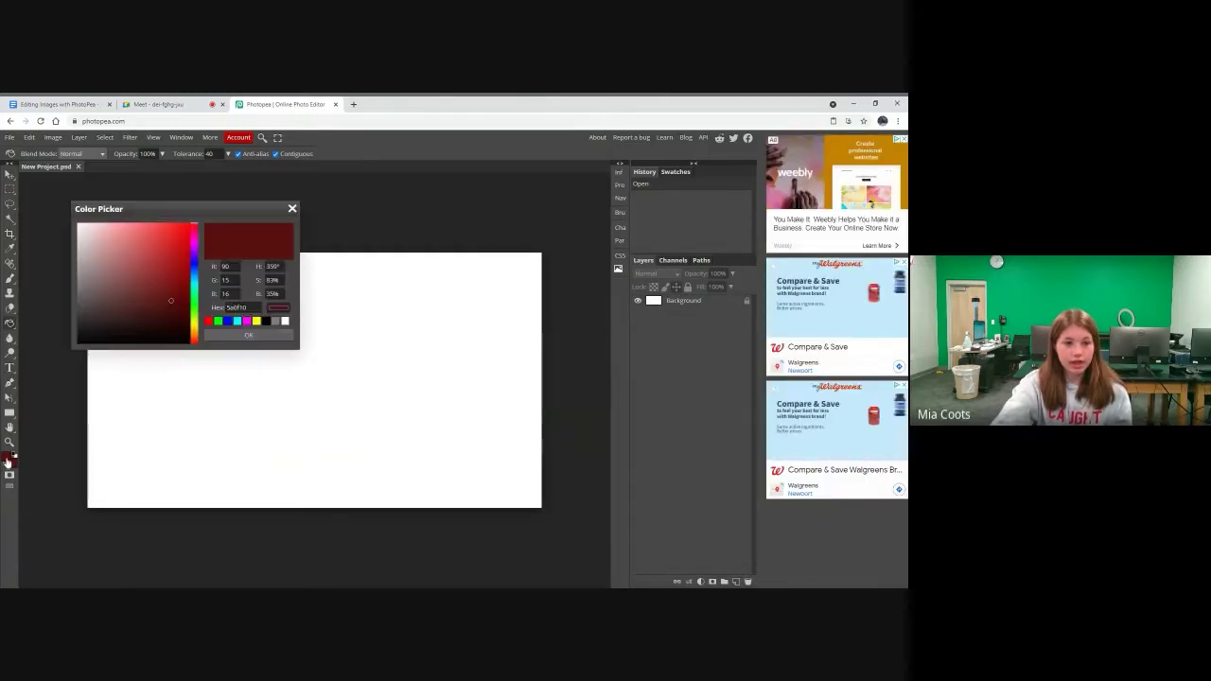
pyautogui.click(237, 335)
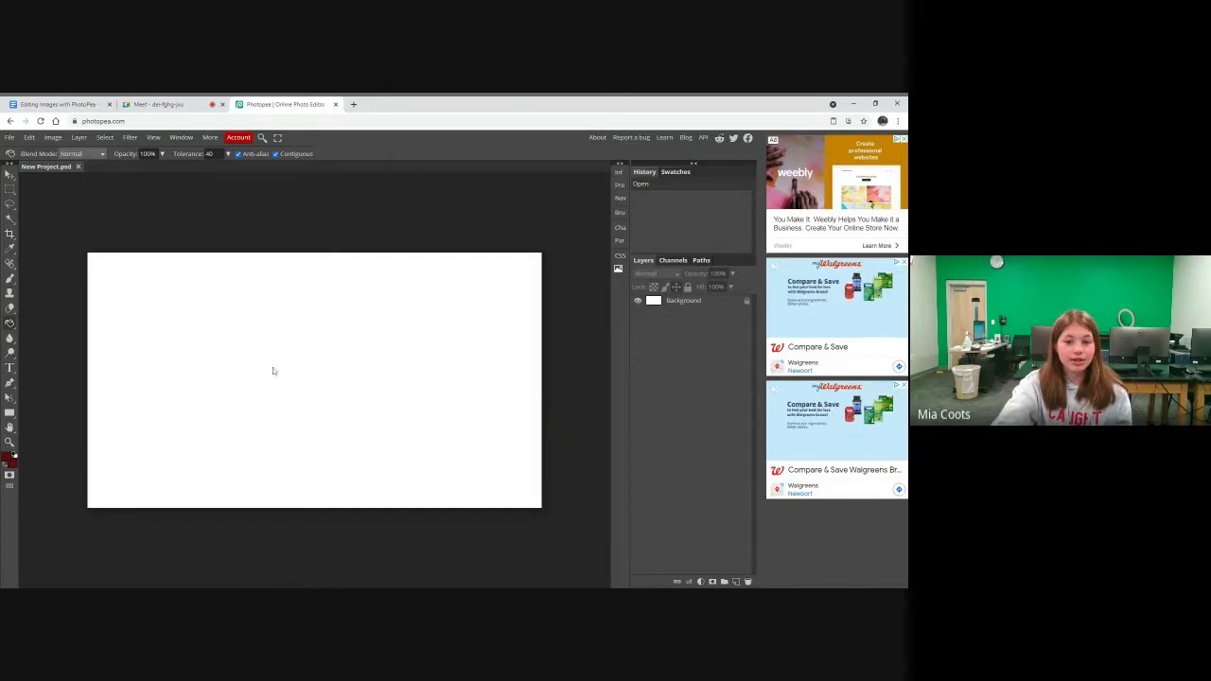
pyautogui.click(317, 379)
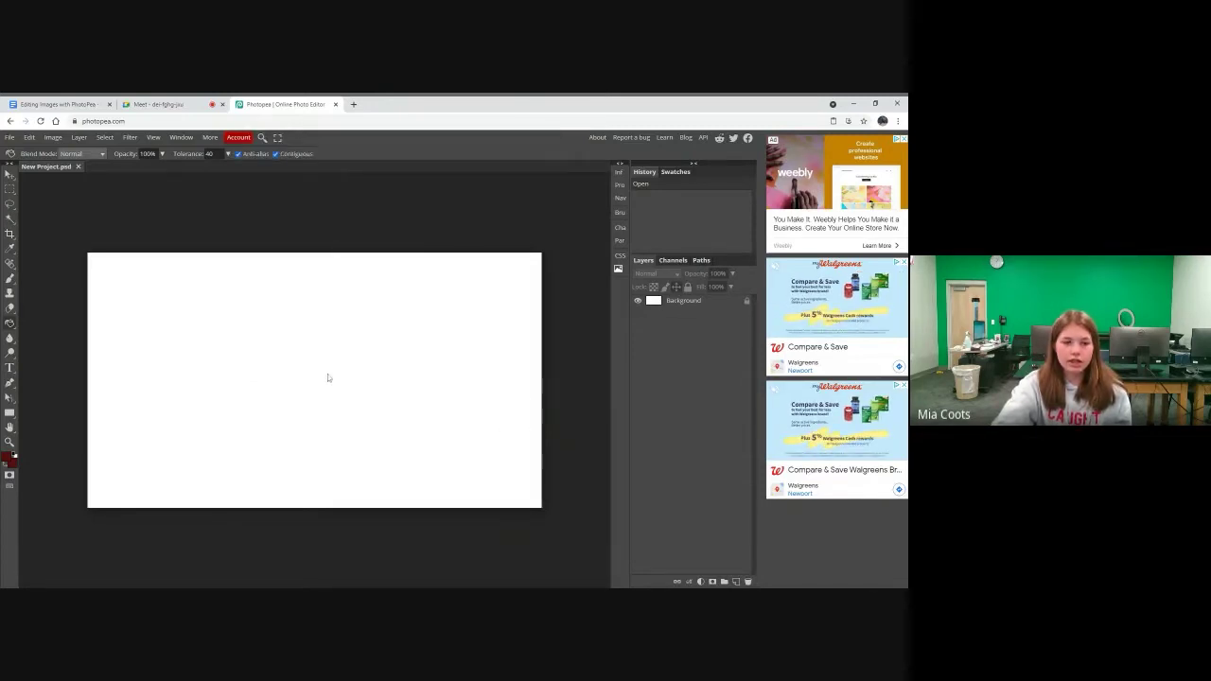
pyautogui.click(178, 384)
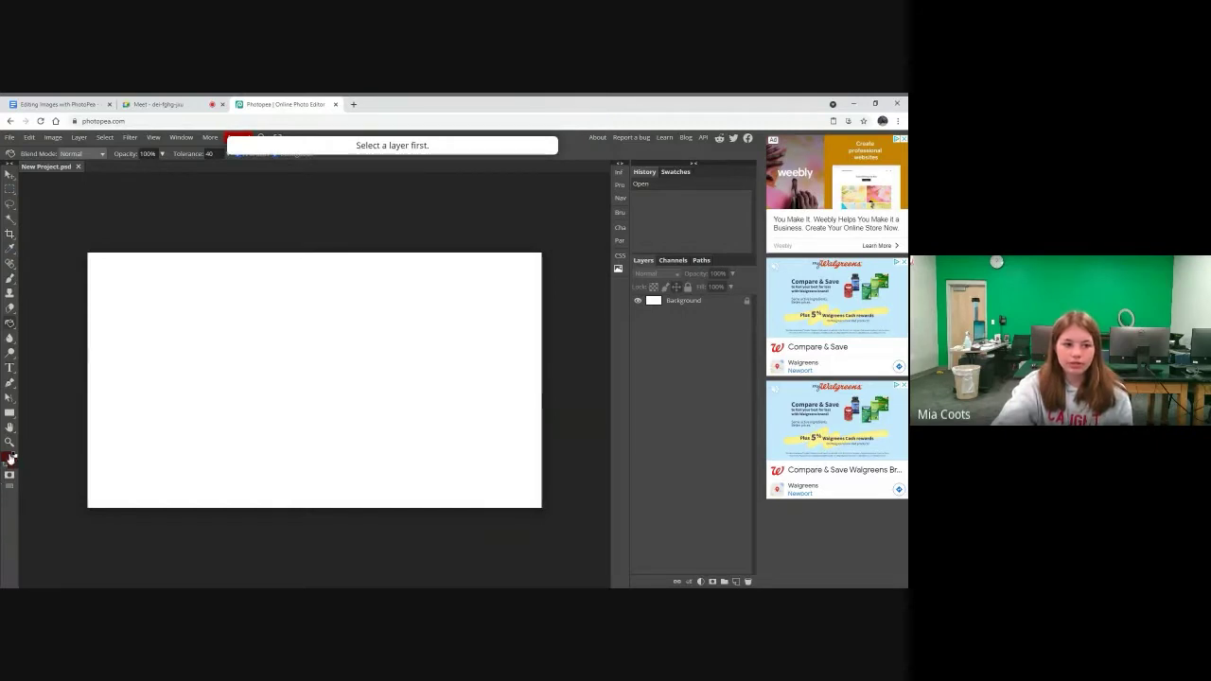
# Pick the dark red 5a0f10 as the foreground colour again
pyautogui.click(8, 457)
pyautogui.click(179, 385)
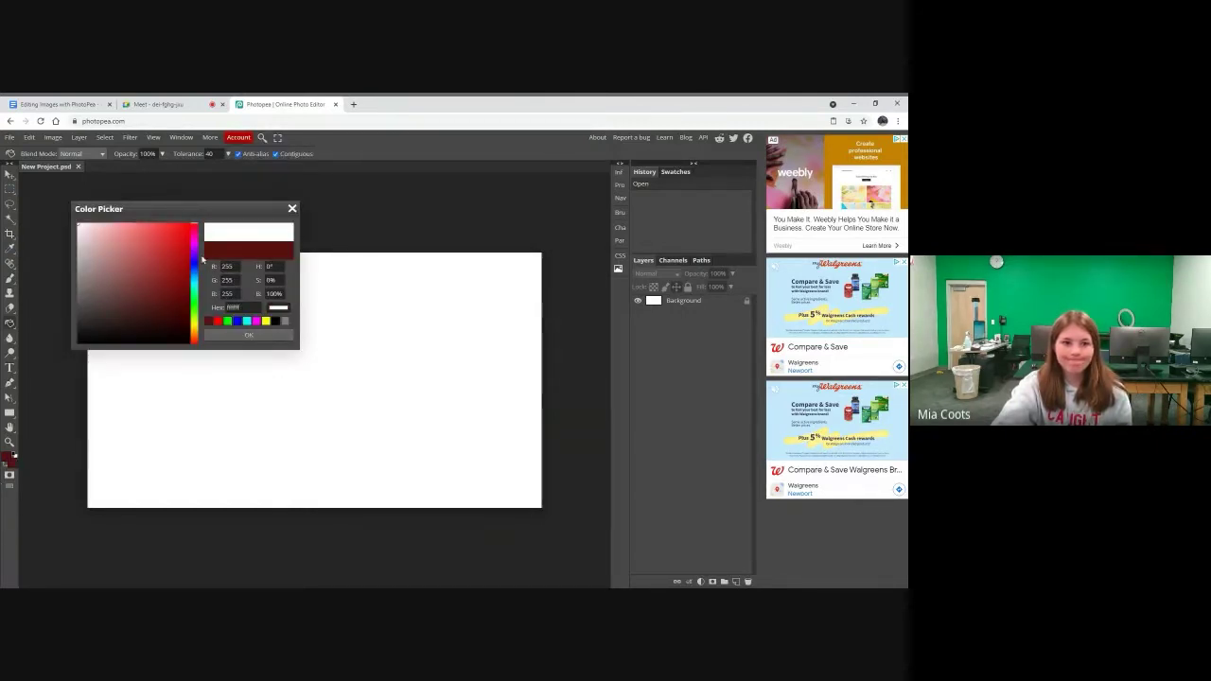
pyautogui.click(163, 293)
pyautogui.moveTo(163, 292); pyautogui.dragTo(170, 300)
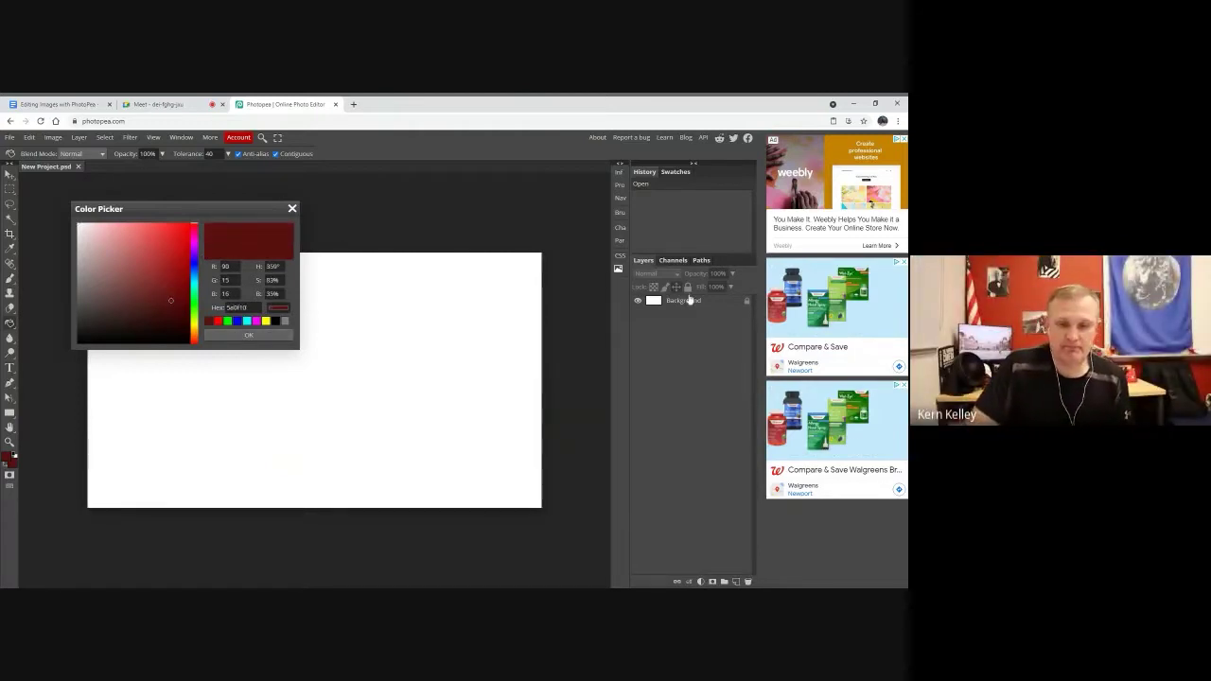
pyautogui.click(258, 338)
# Select the Background layer and fill it with the dark red foreground colour using the Paint Bucket
pyautogui.click(9, 456)
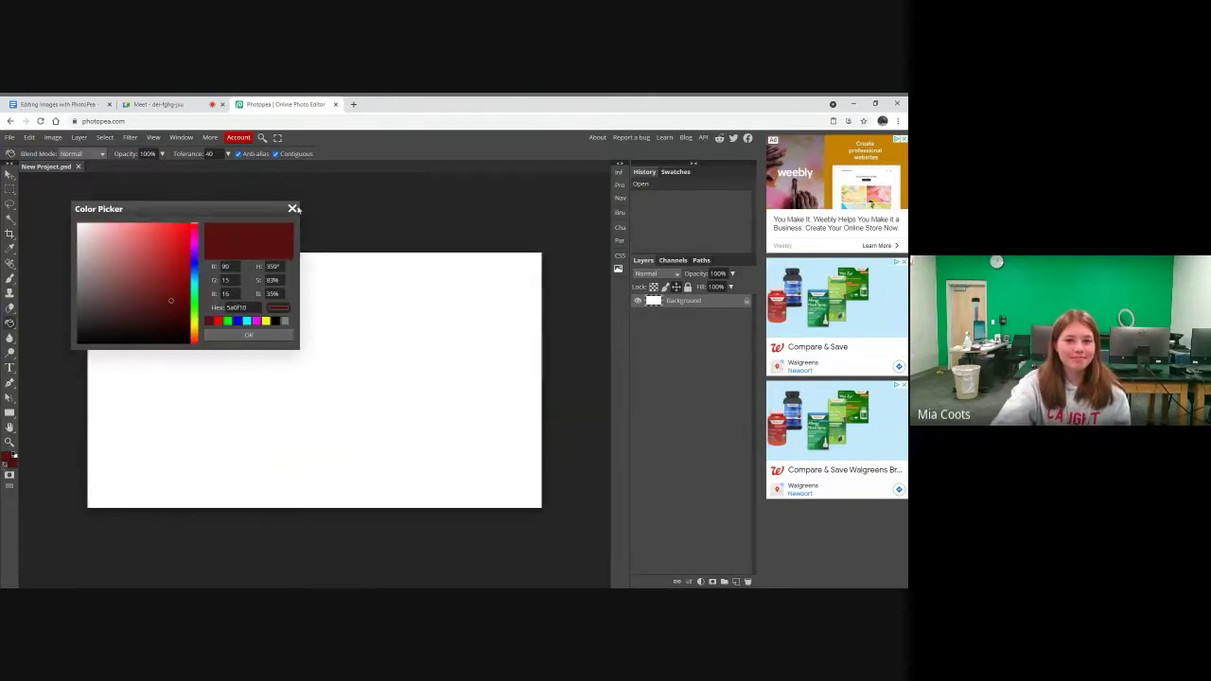
pyautogui.click(292, 208)
pyautogui.click(352, 403)
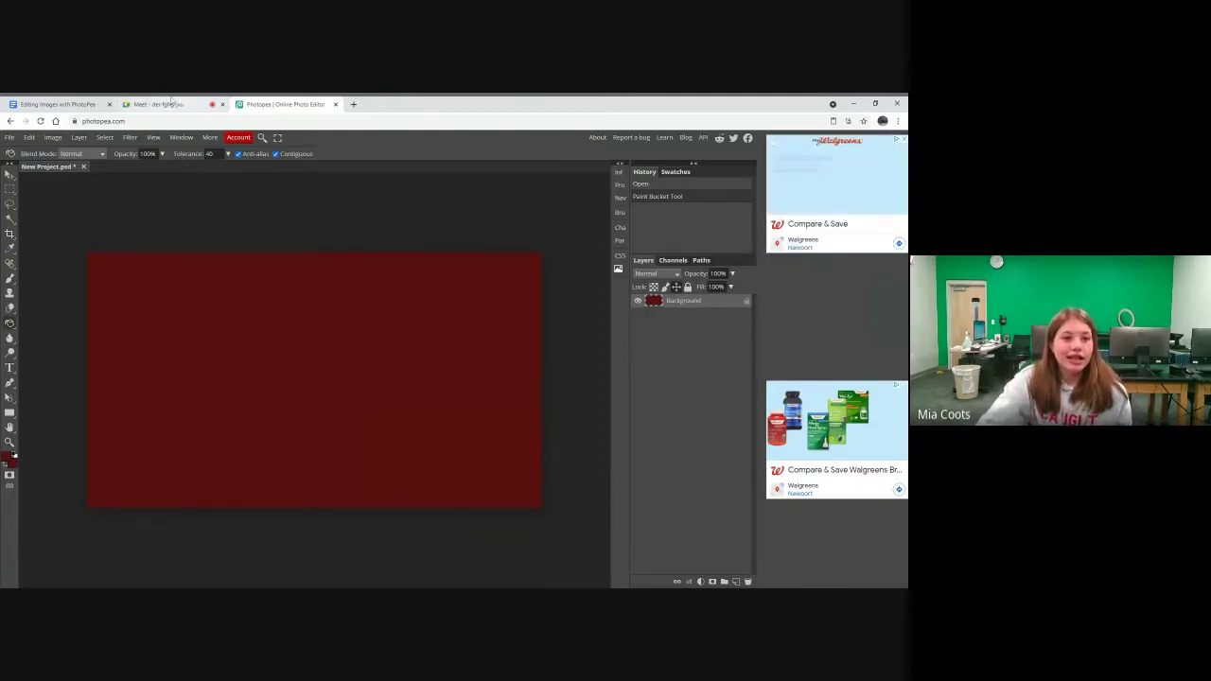
# Switch to Google Meet, read the meeting chat, and return to the Photopea project
pyautogui.hotkey('ctrl', 'shift', 'Tab')
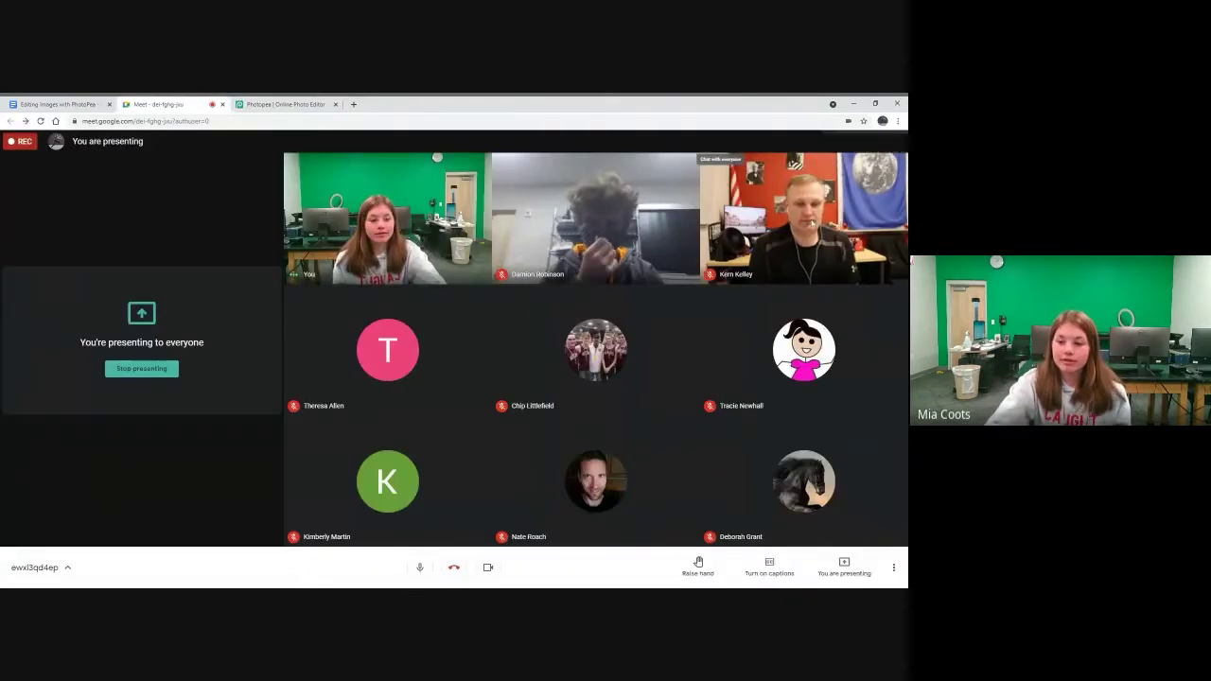
pyautogui.click(721, 144)
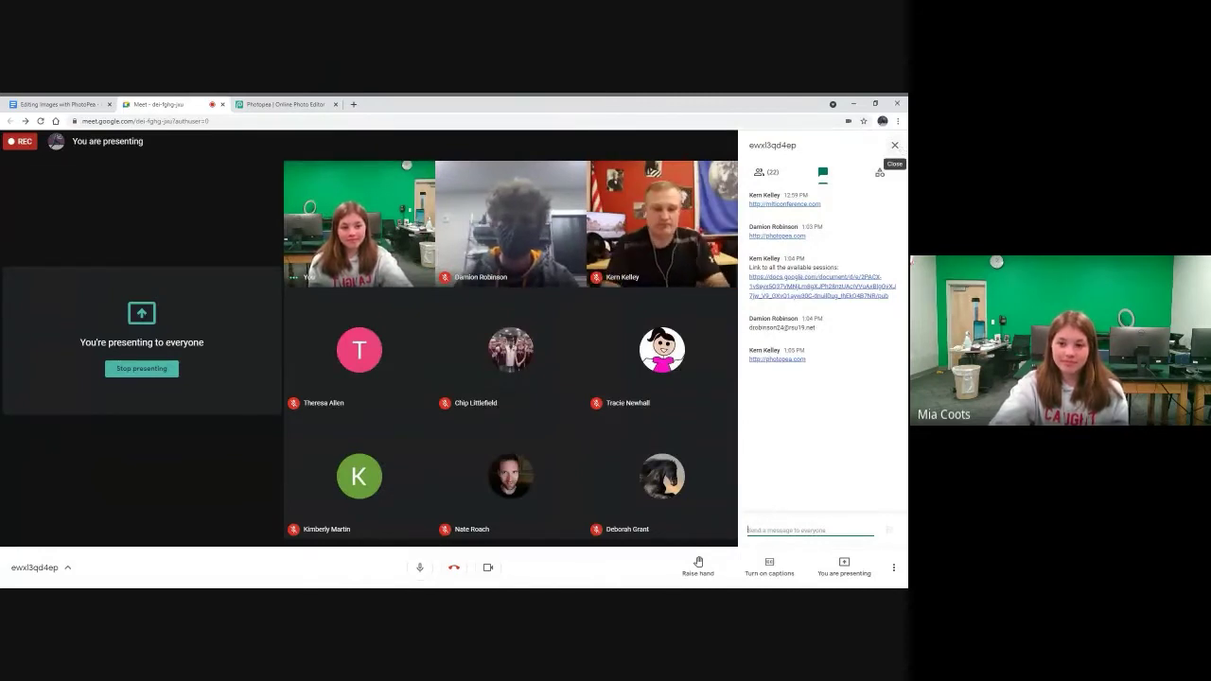
pyautogui.click(895, 144)
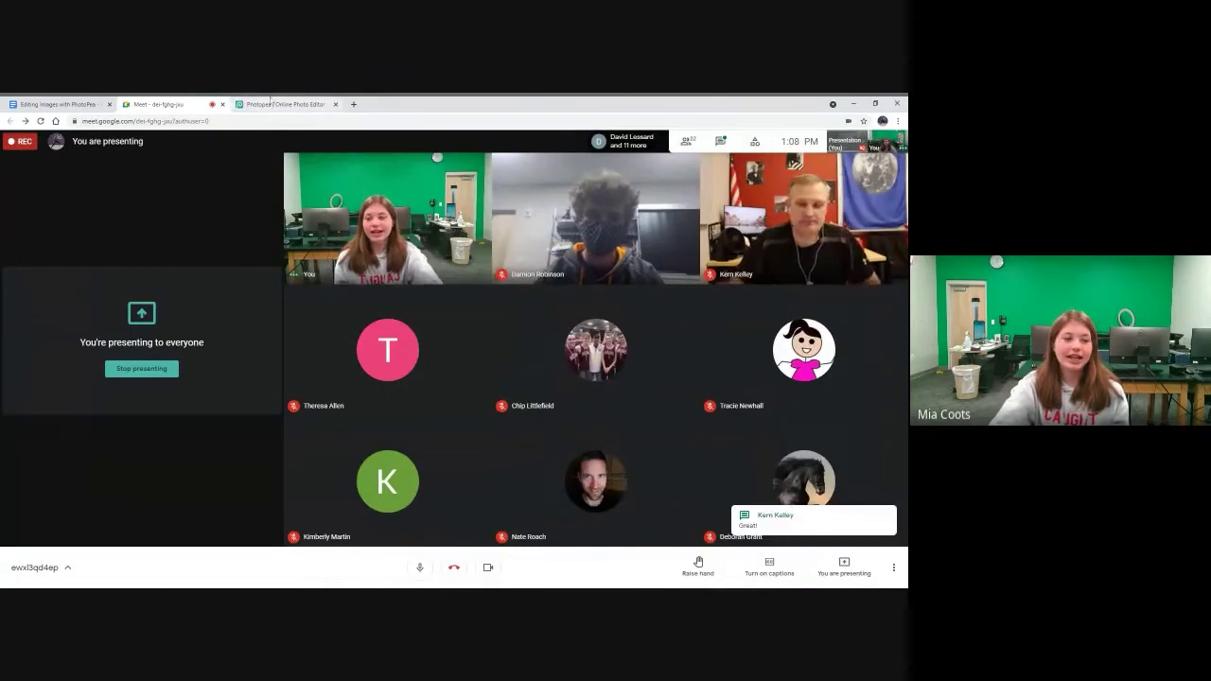
pyautogui.click(242, 104)
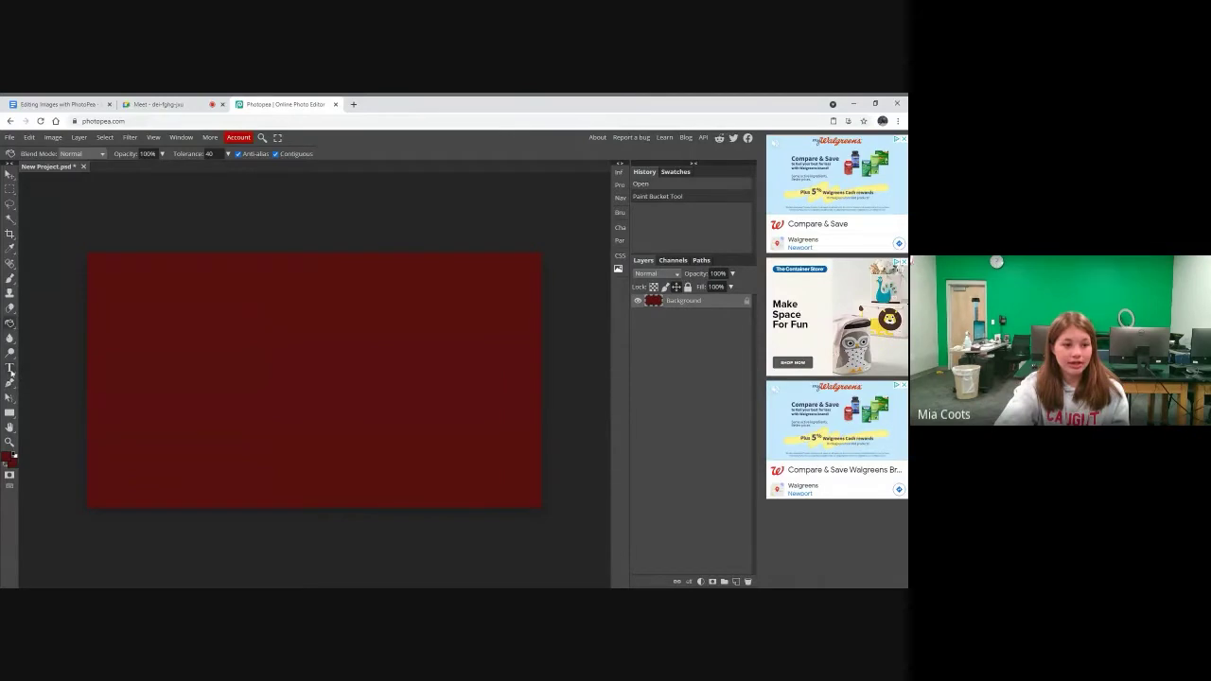
# Draw a wide text box with the Type tool across the upper-left part of the red canvas
pyautogui.click(9, 369)
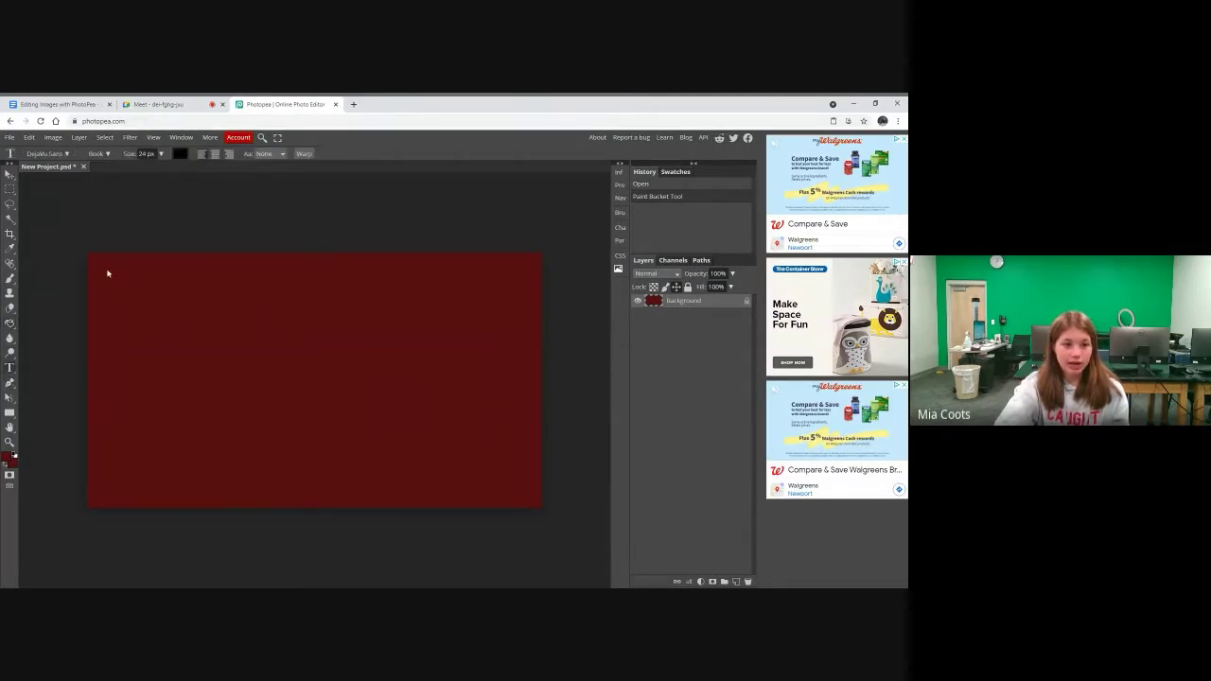
pyautogui.moveTo(105, 269); pyautogui.dragTo(279, 325)
pyautogui.moveTo(374, 324); pyautogui.dragTo(373, 324)
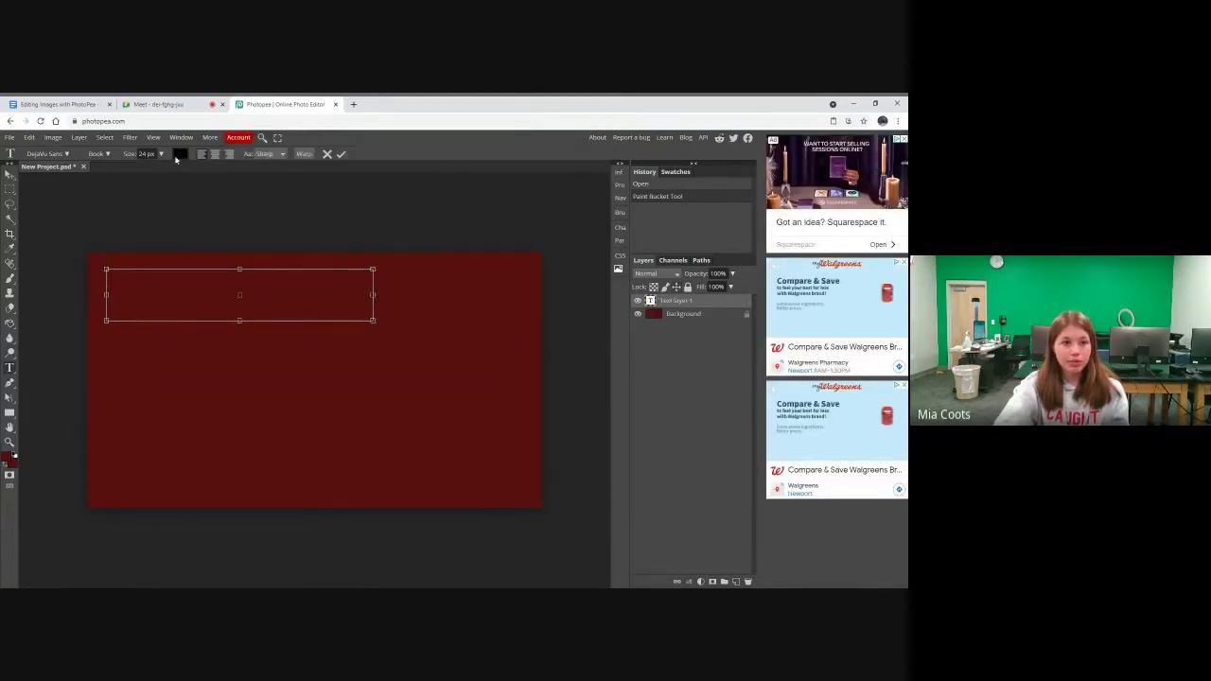
# Set the text font to Destroy and its size to 64 px
pyautogui.click(47, 154)
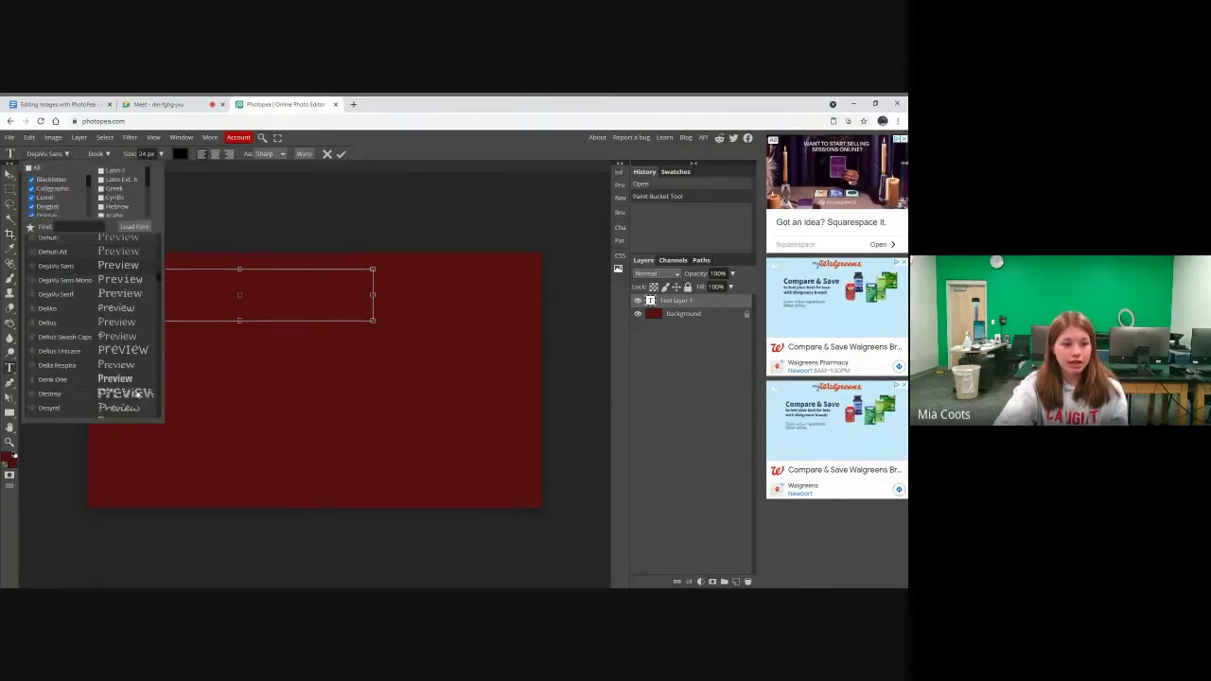
pyautogui.click(111, 395)
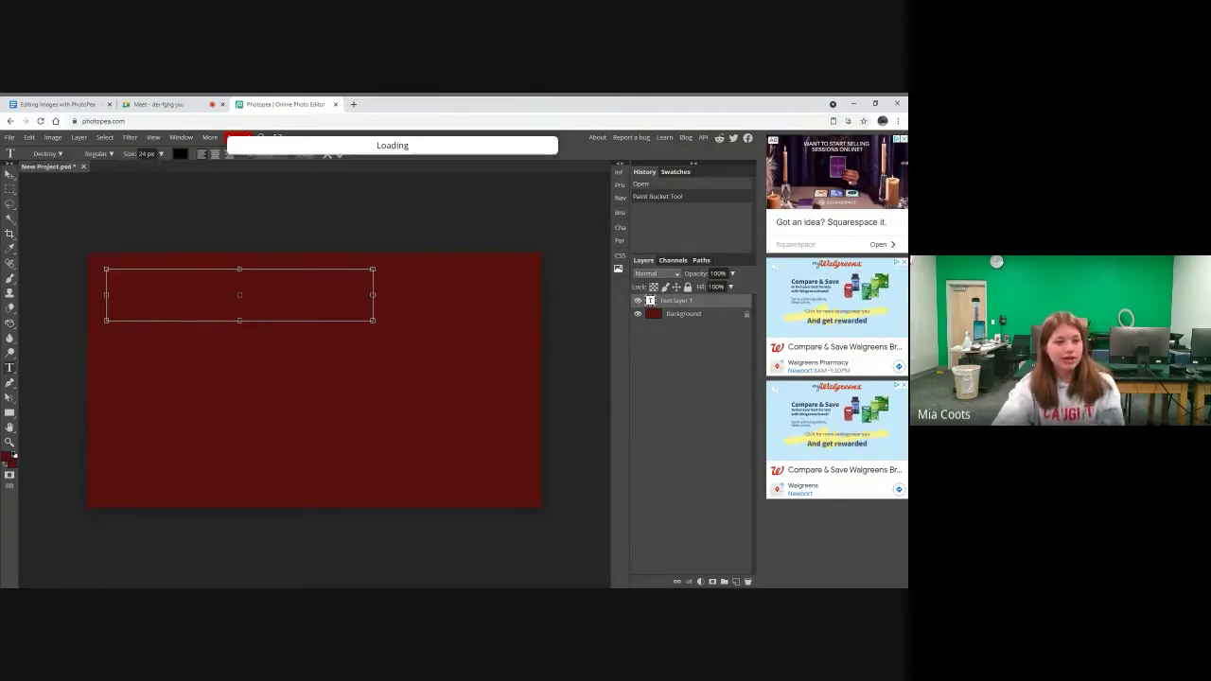
pyautogui.click(163, 155)
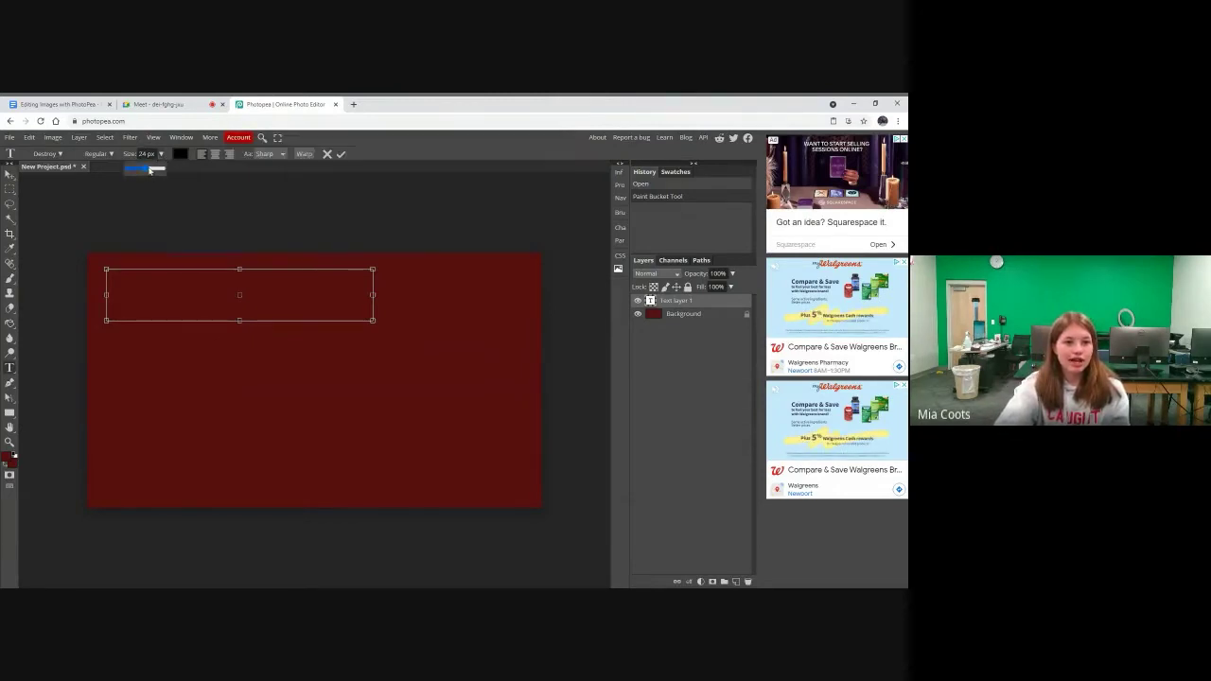
pyautogui.moveTo(151, 169)
pyautogui.mouseDown()
pyautogui.moveTo(140, 177)
pyautogui.moveTo(157, 178)
pyautogui.mouseUp()
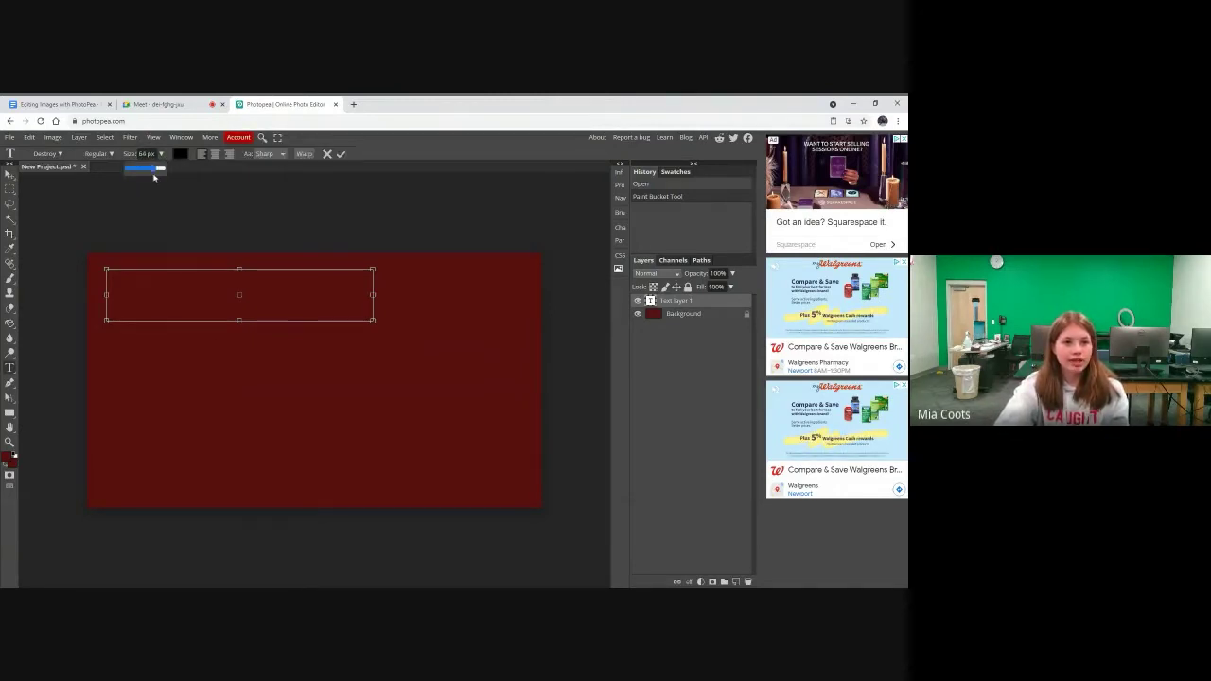
# Set the text colour to cyan and write "MLTI" in the text box
pyautogui.click(181, 154)
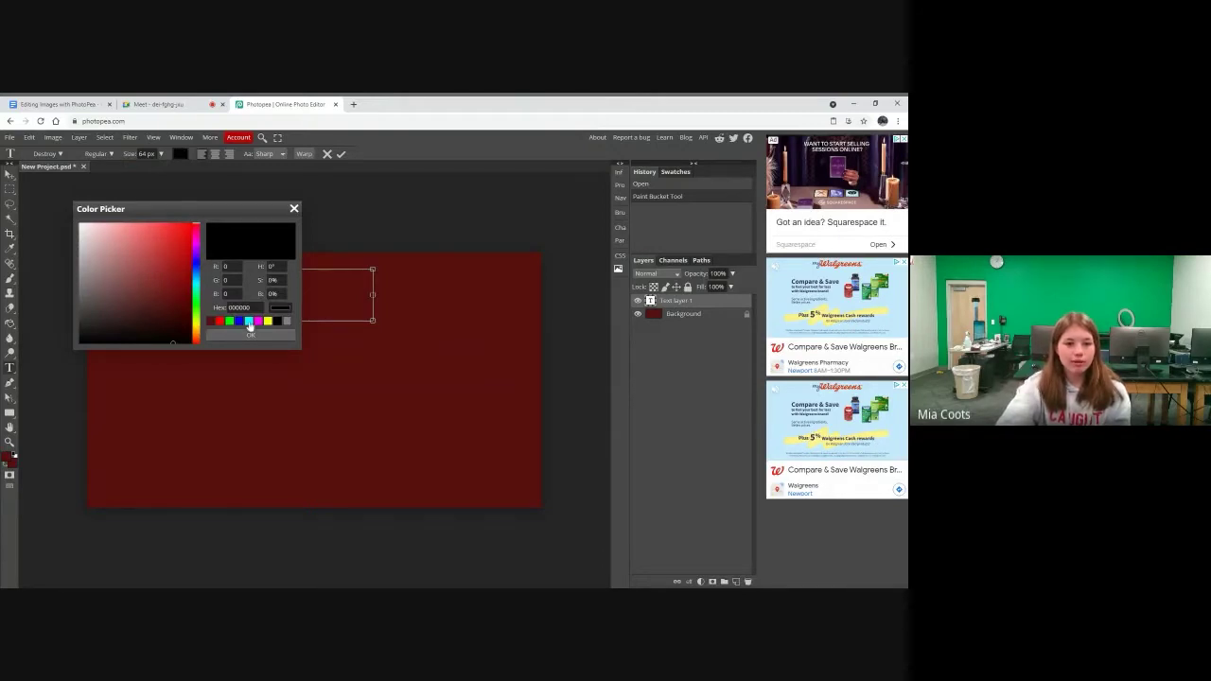
pyautogui.click(249, 323)
pyautogui.click(248, 335)
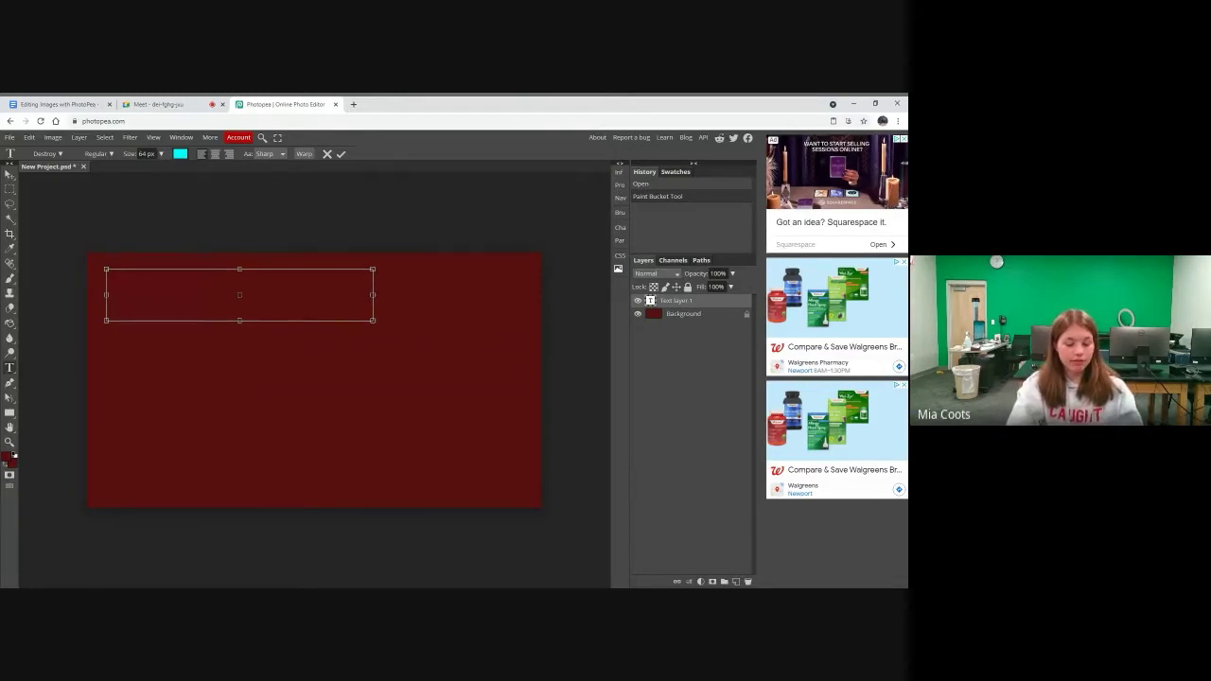
pyautogui.write('MLTI')
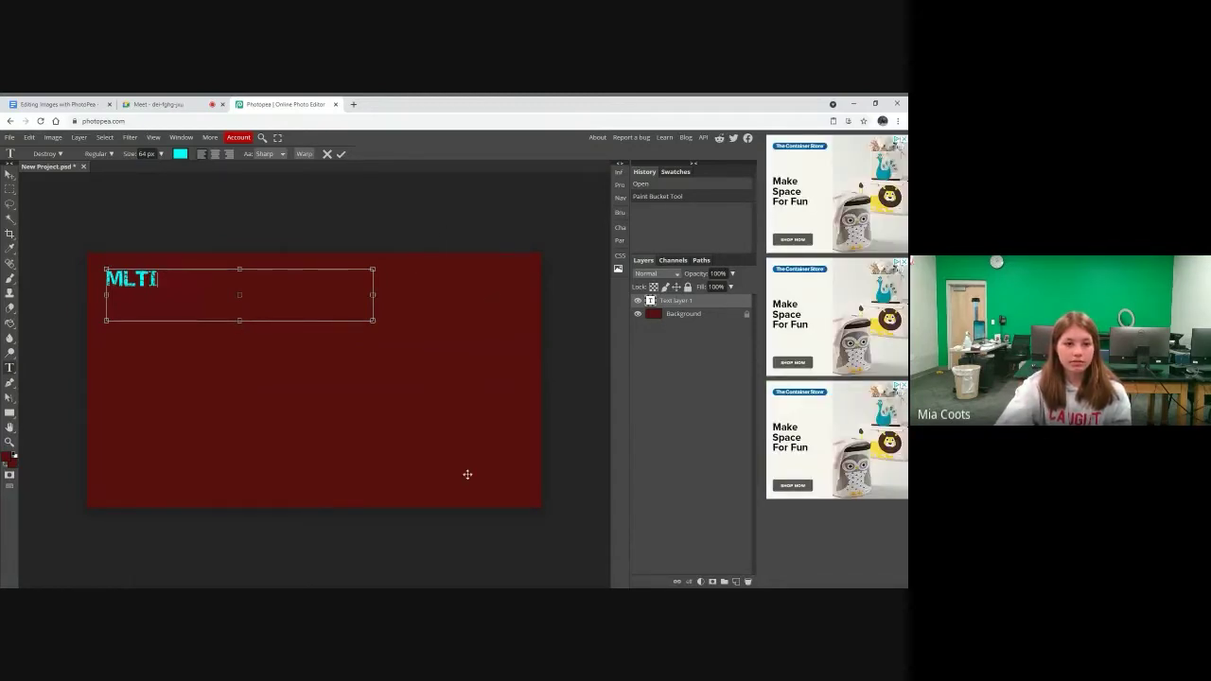
# Commit the "MLTI" text and move it into the upper-left corner of the red canvas
pyautogui.click(16, 175)
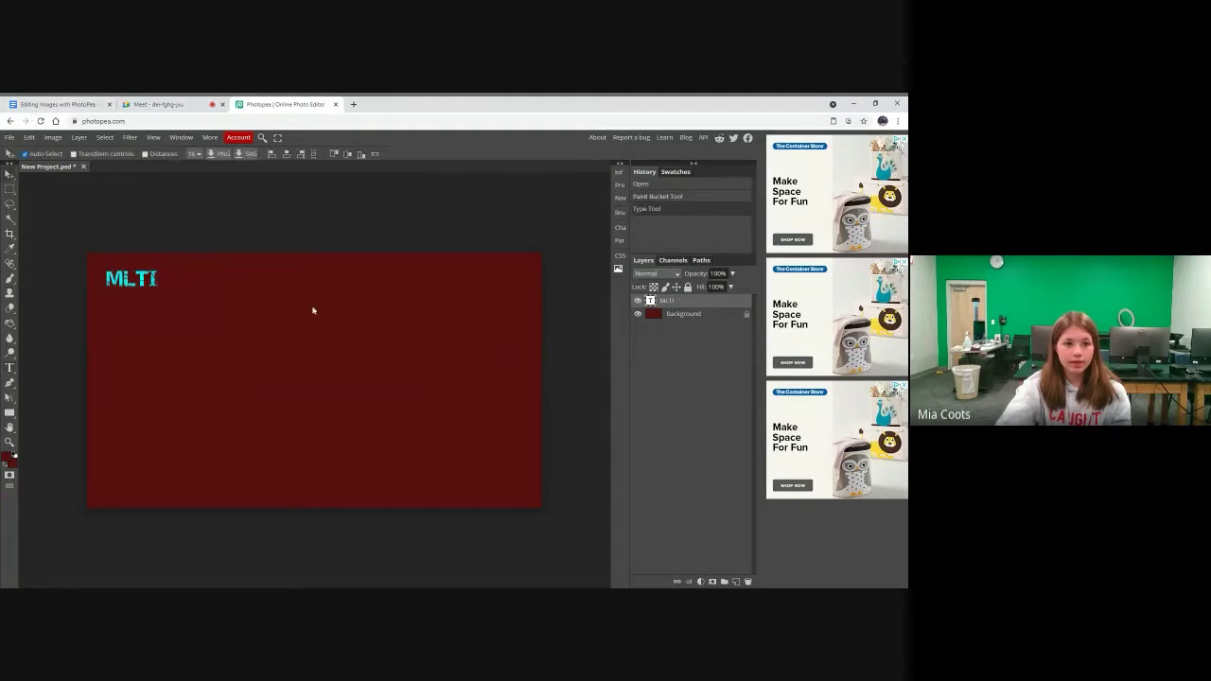
pyautogui.moveTo(131, 286); pyautogui.dragTo(272, 330)
pyautogui.doubleClick(272, 329)
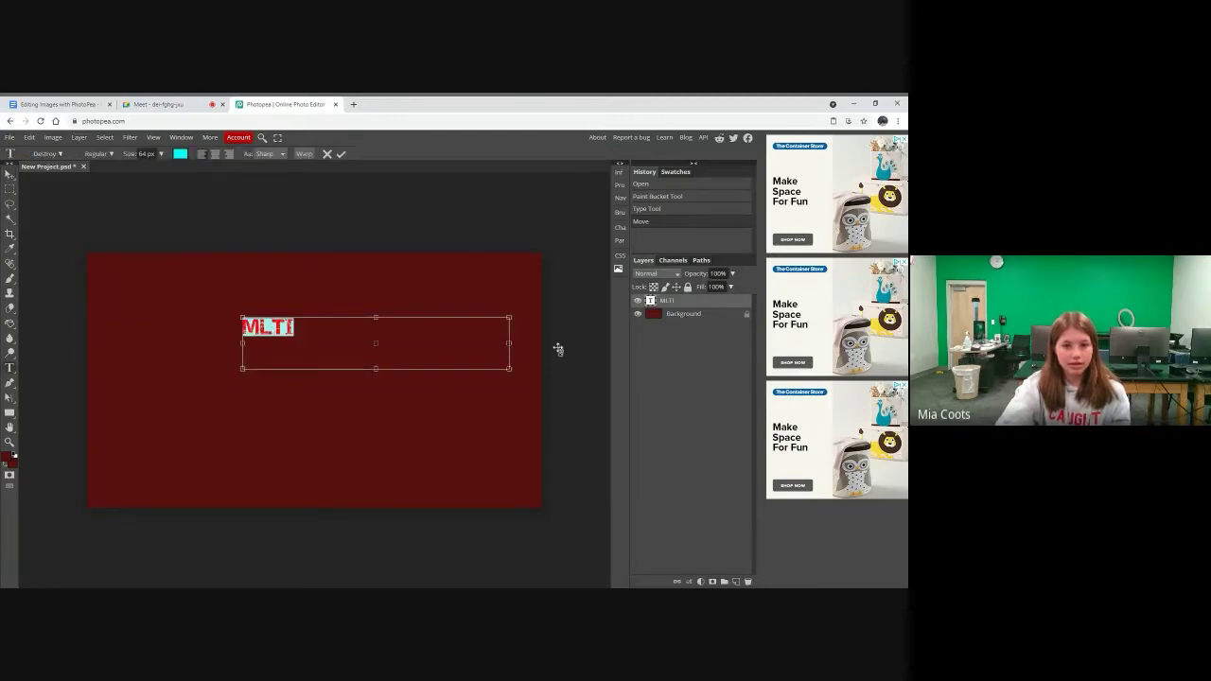
pyautogui.moveTo(72, 215); pyautogui.dragTo(77, 219)
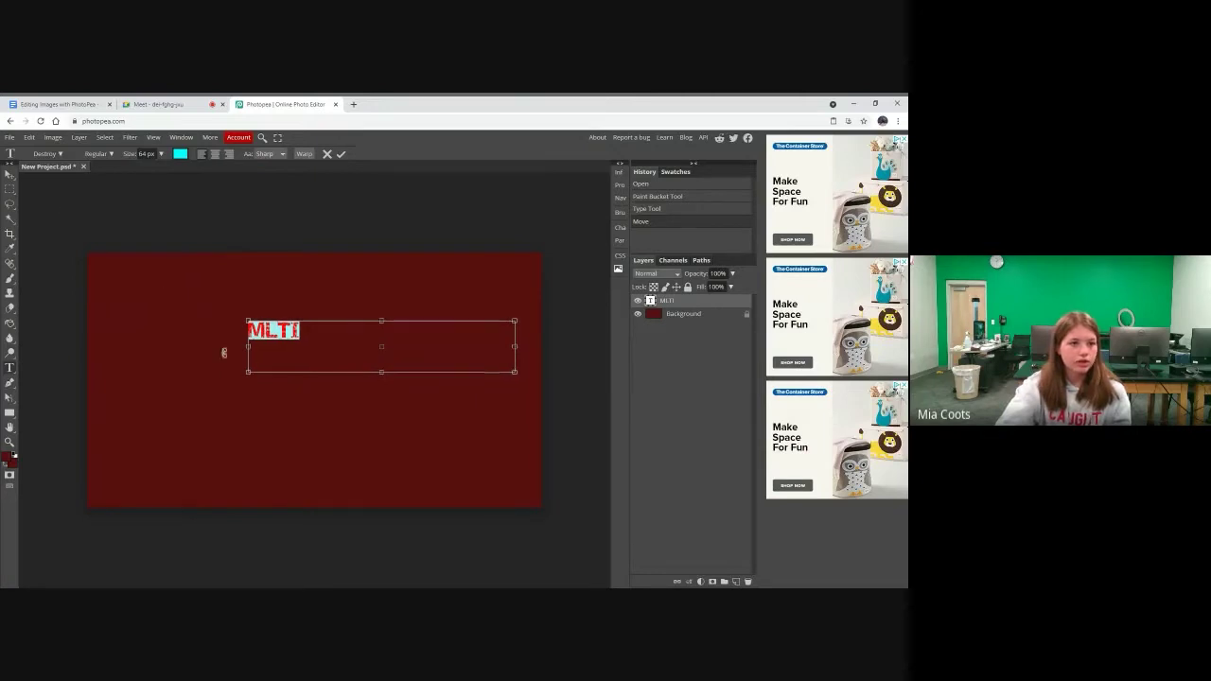
pyautogui.click(10, 175)
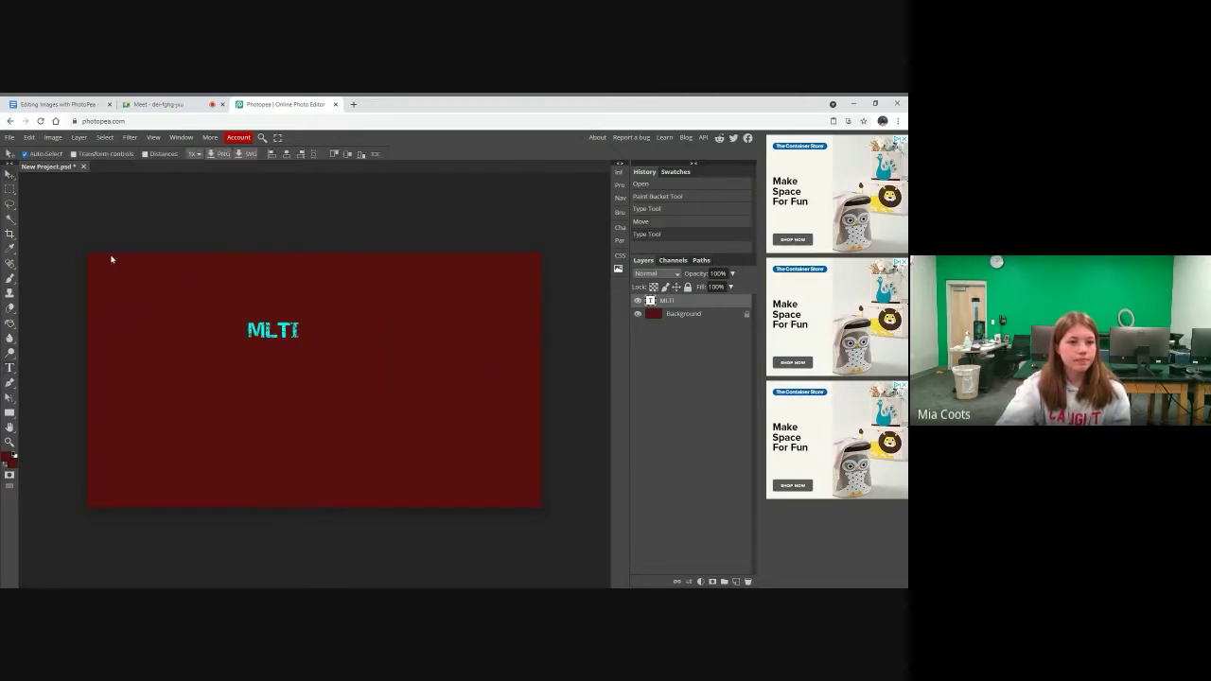
pyautogui.moveTo(267, 330); pyautogui.dragTo(112, 268)
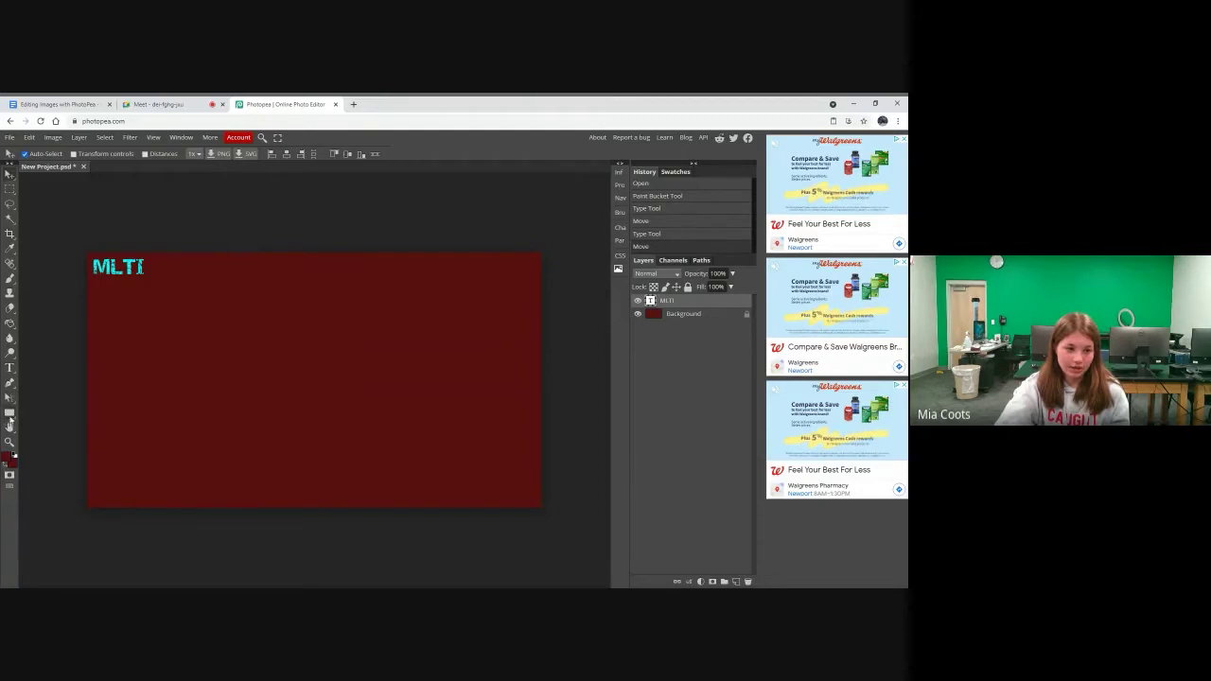
# Choose the Custom Shape tool and set its fill to cyan and its stroke width to 6.6 pt
pyautogui.click(10, 414)
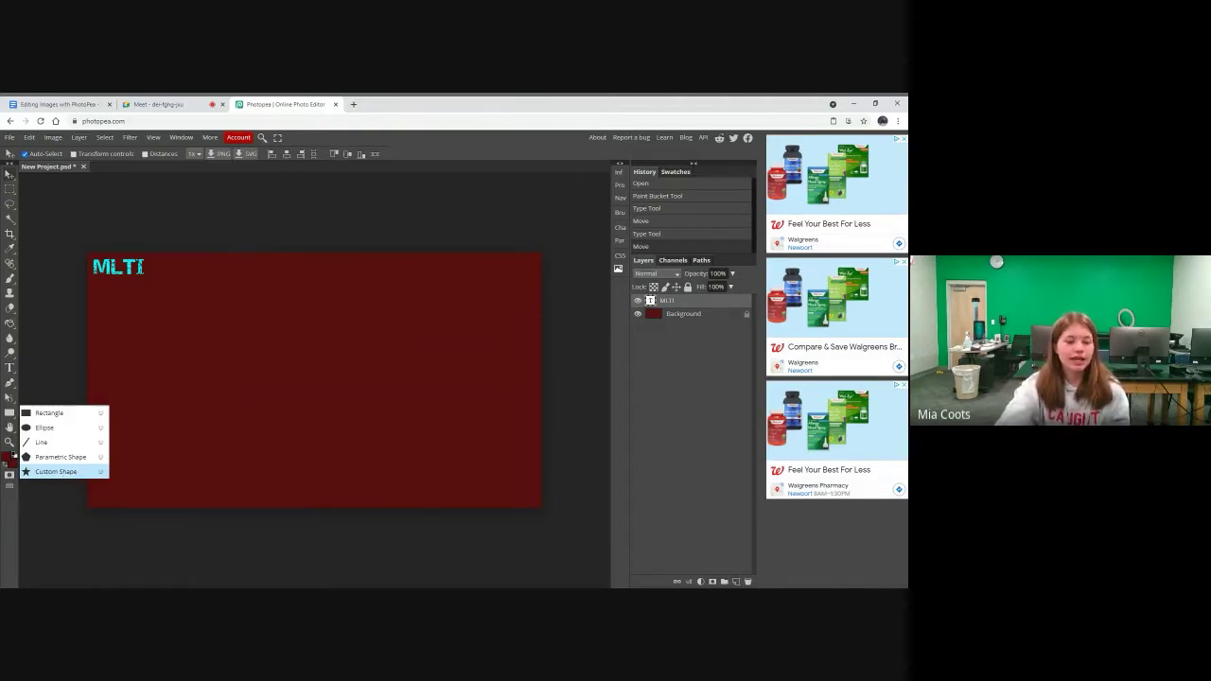
pyautogui.click(75, 472)
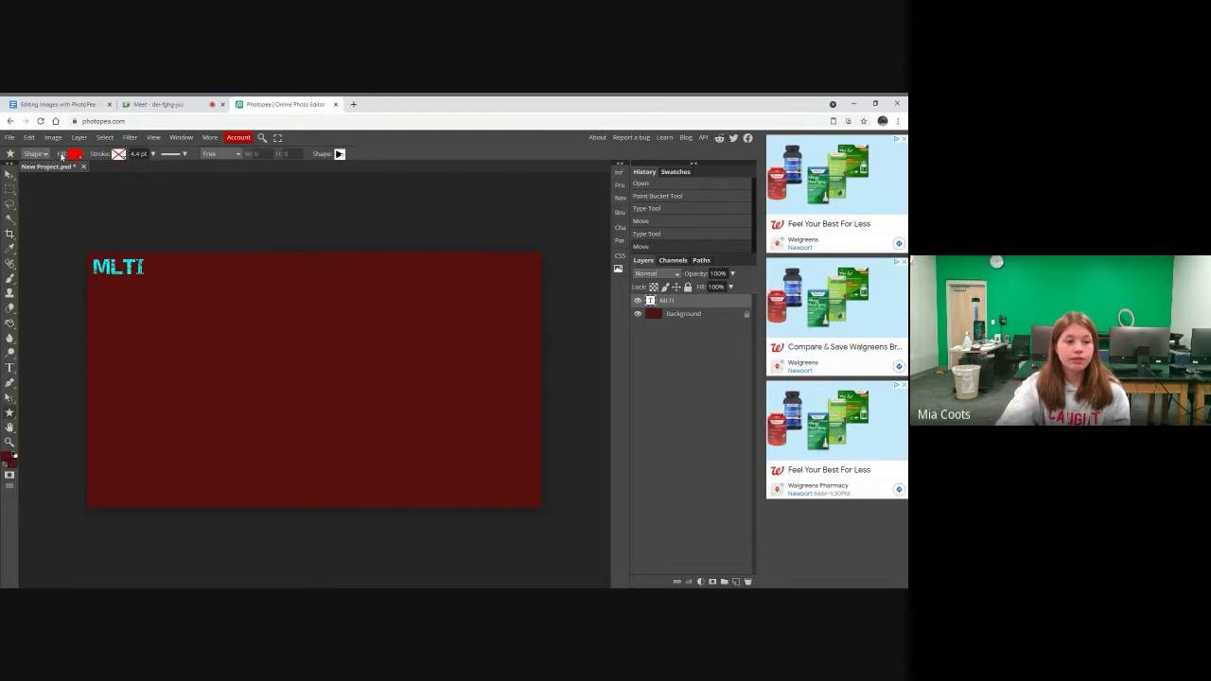
pyautogui.click(75, 154)
pyautogui.click(109, 206)
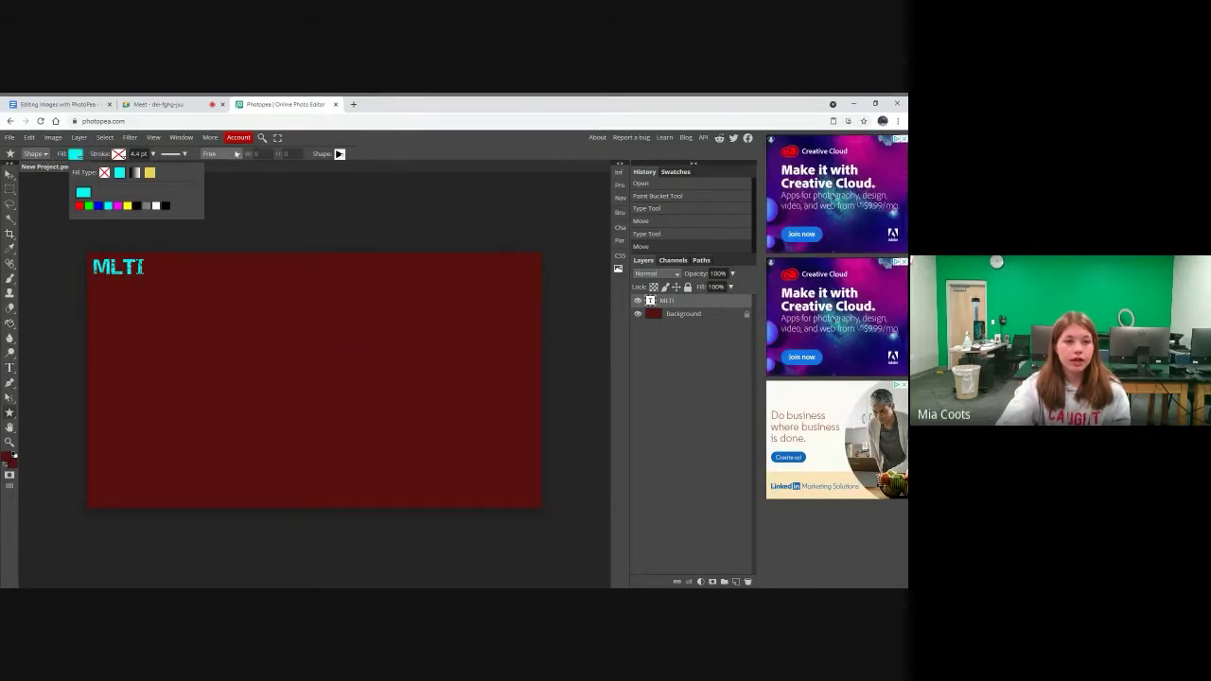
pyautogui.click(154, 153)
pyautogui.moveTo(139, 171); pyautogui.dragTo(145, 172)
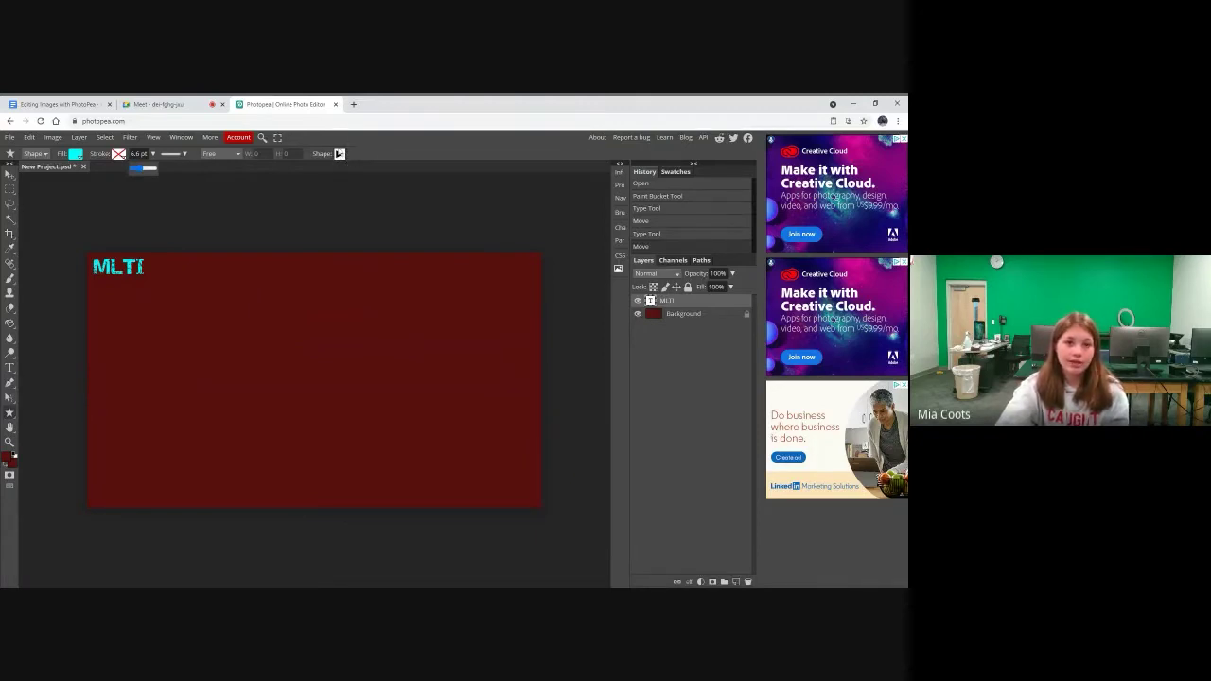
# Pick the rocket from the custom shapes and draw it large in the left half of the canvas
pyautogui.click(340, 153)
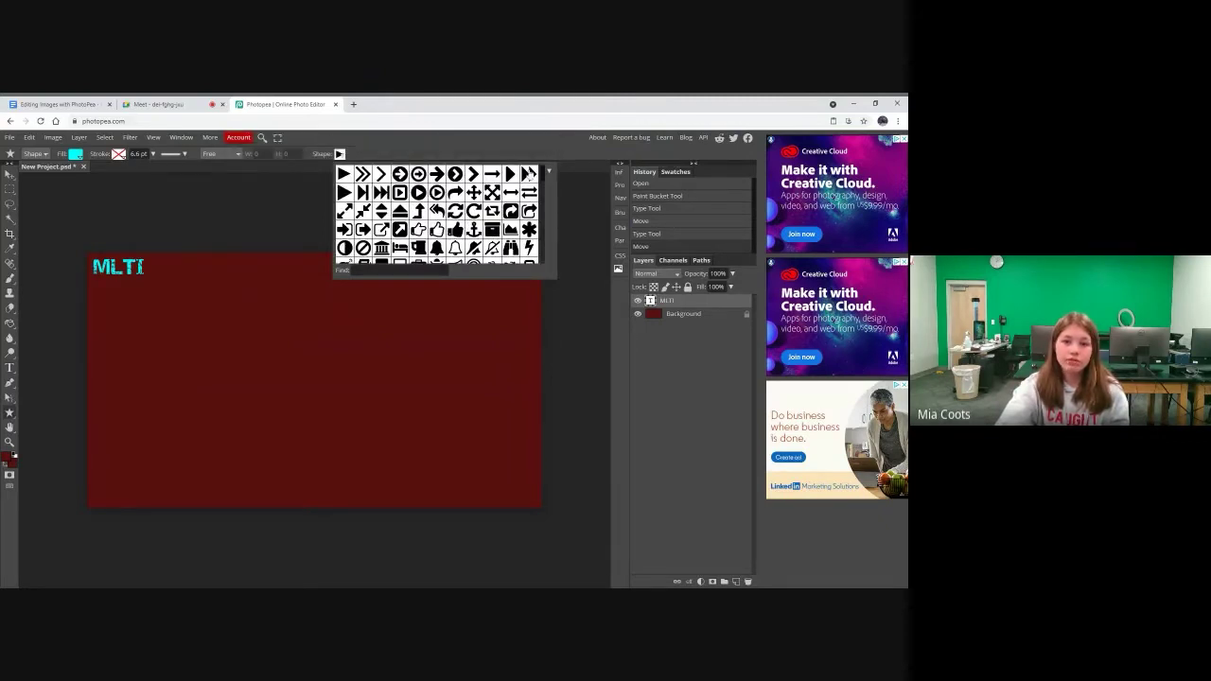
pyautogui.scroll(-5, 546, 185)
pyautogui.scroll(-8, 547, 198)
pyautogui.moveTo(555, 212); pyautogui.dragTo(564, 256)
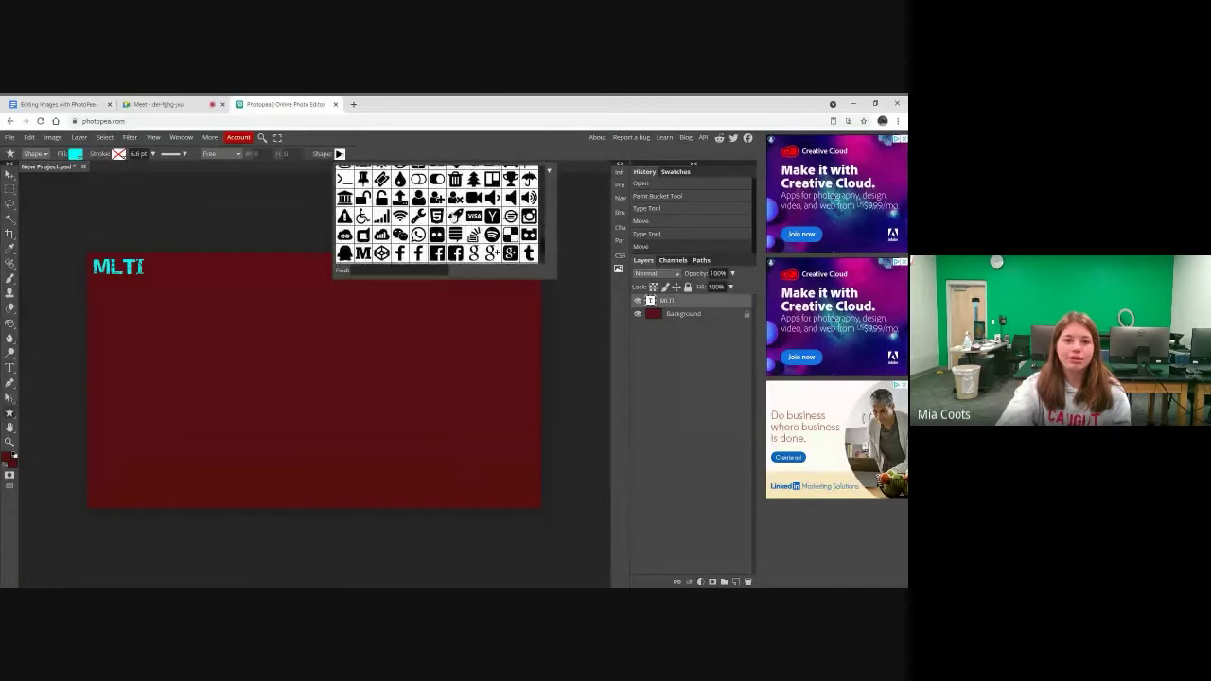
pyautogui.click(455, 217)
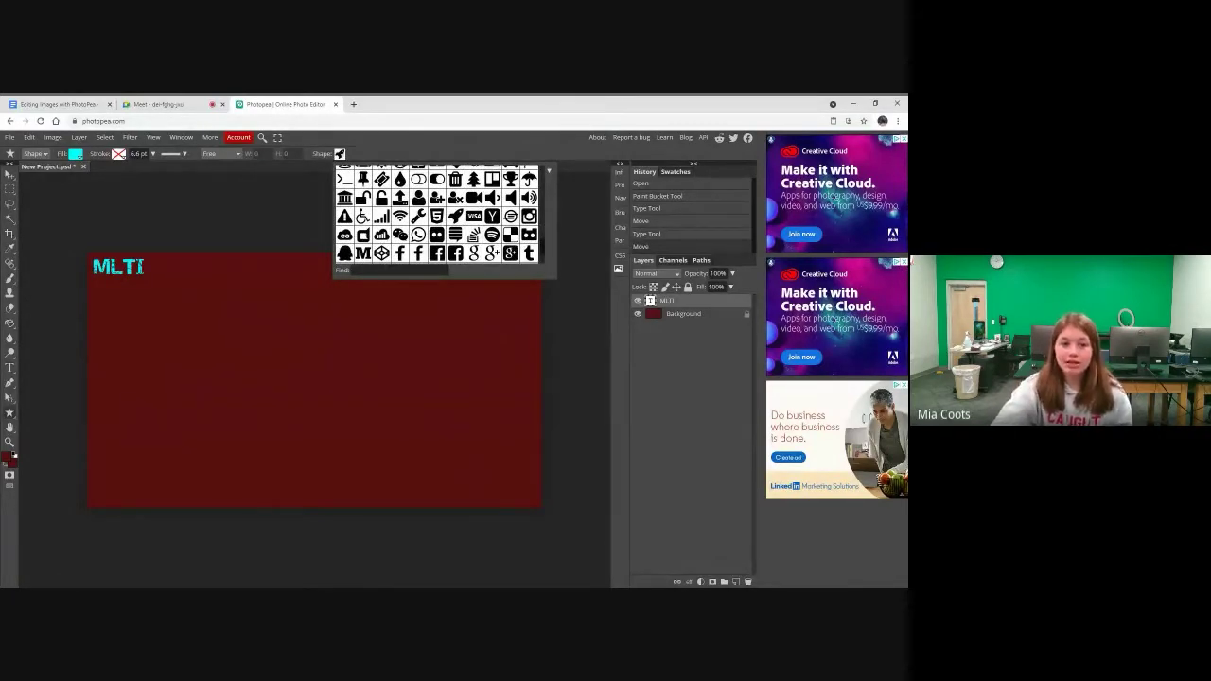
pyautogui.moveTo(140, 328); pyautogui.dragTo(284, 484)
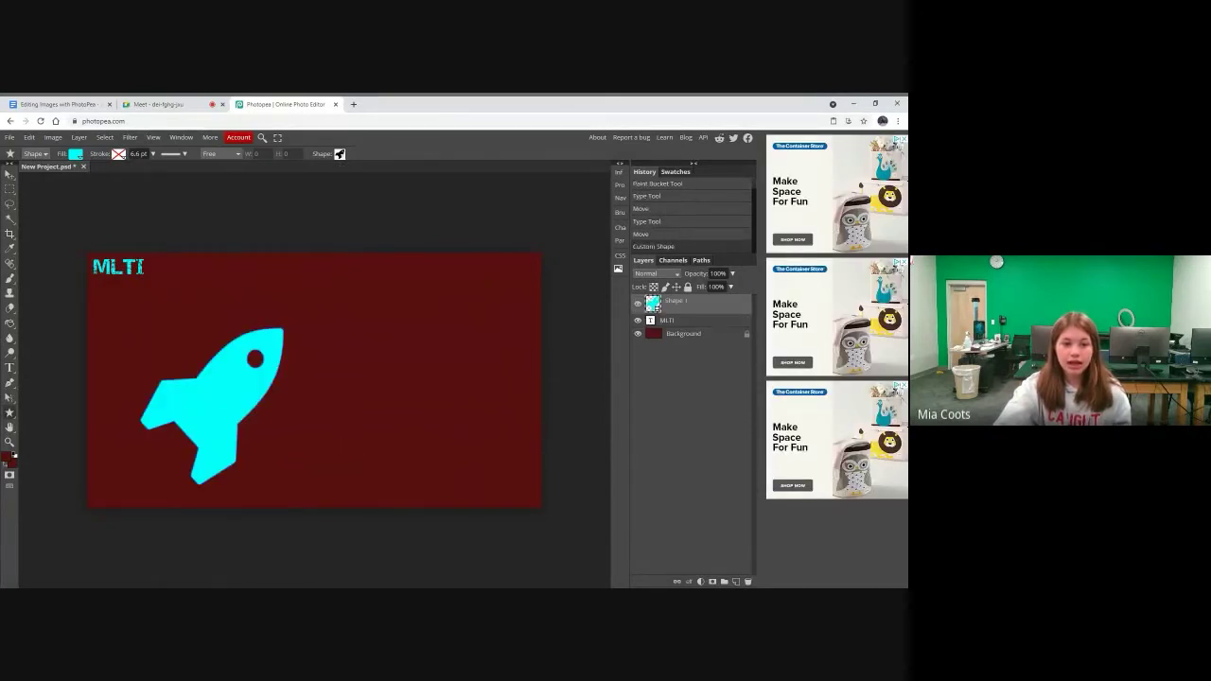
# Move the rocket to the canvas's left edge, just below the "MLTI" text
pyautogui.click(10, 178)
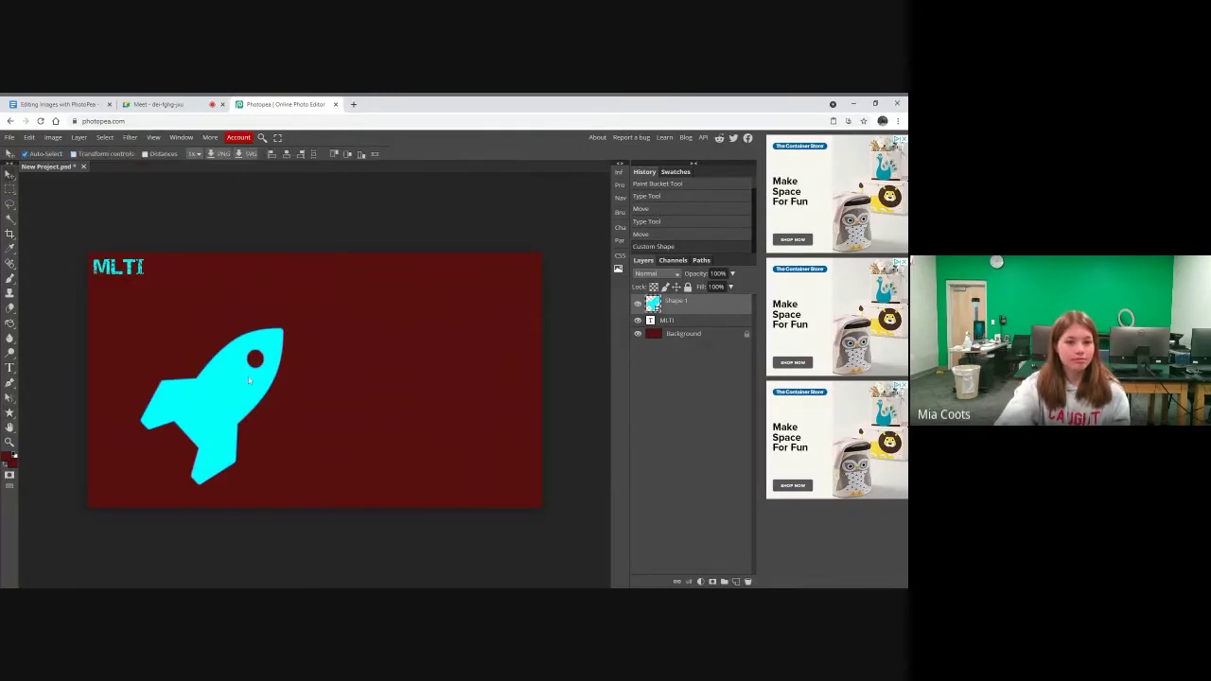
pyautogui.moveTo(266, 367); pyautogui.dragTo(272, 338)
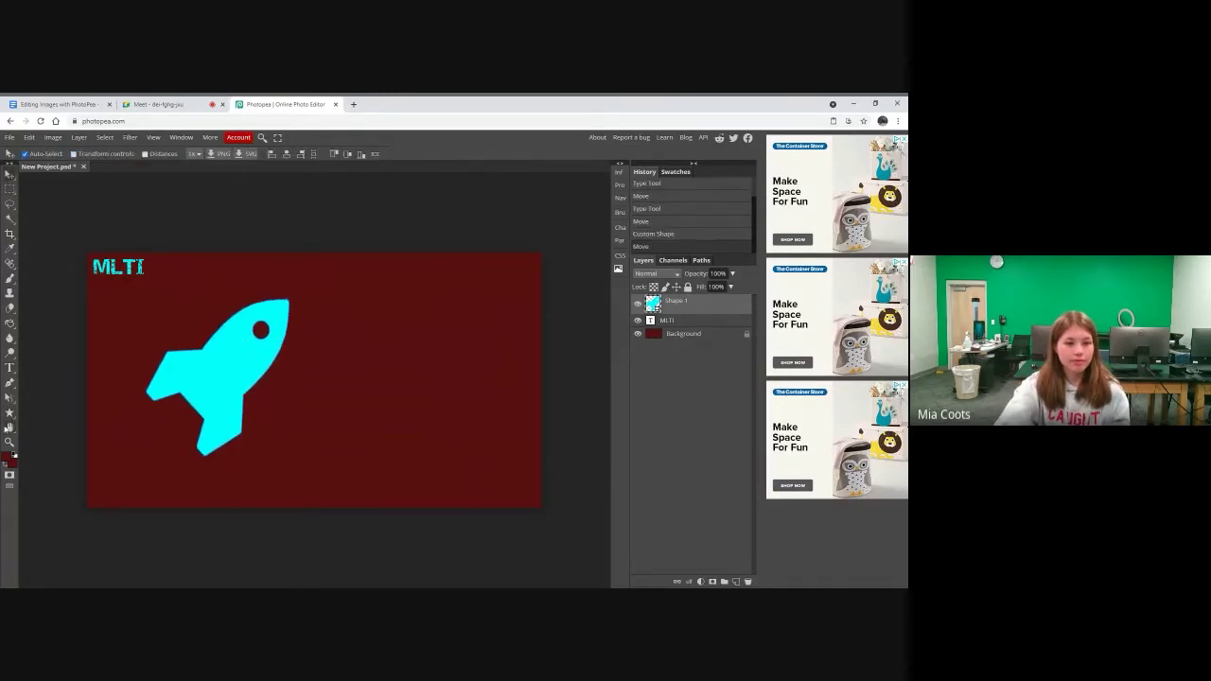
pyautogui.click(10, 428)
pyautogui.moveTo(226, 430)
pyautogui.mouseDown()
pyautogui.moveTo(269, 468)
pyautogui.moveTo(256, 435)
pyautogui.moveTo(229, 422)
pyautogui.mouseUp()
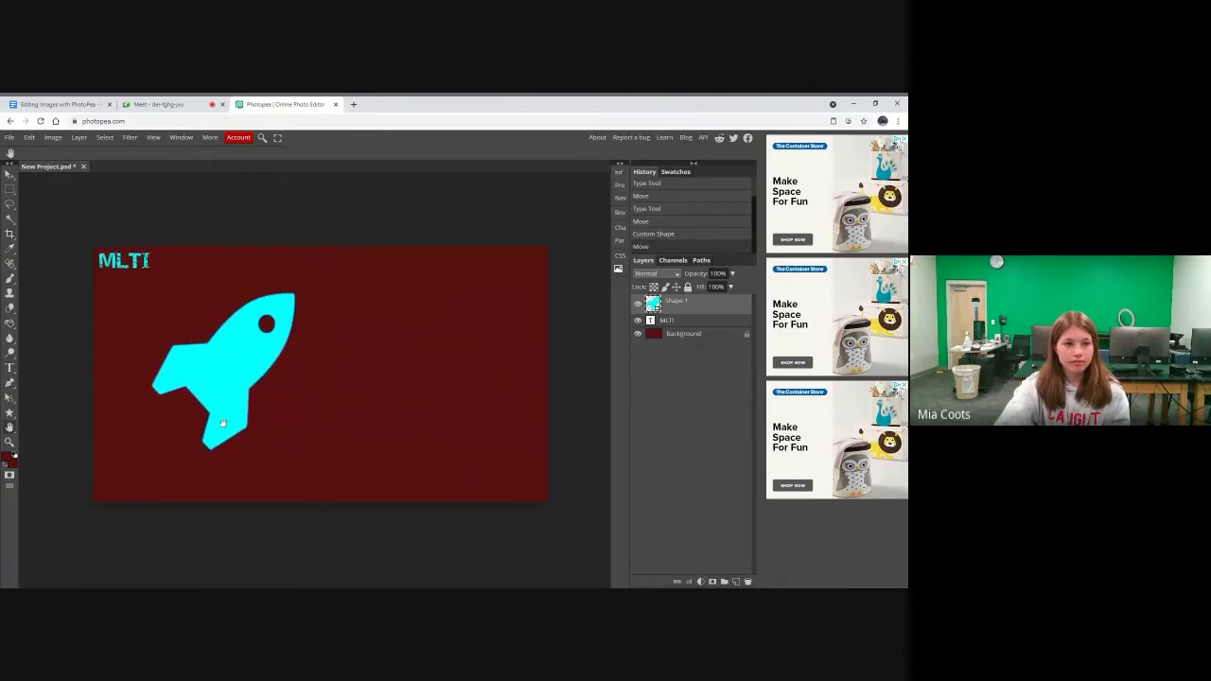
pyautogui.click(10, 176)
pyautogui.moveTo(250, 366); pyautogui.dragTo(199, 348)
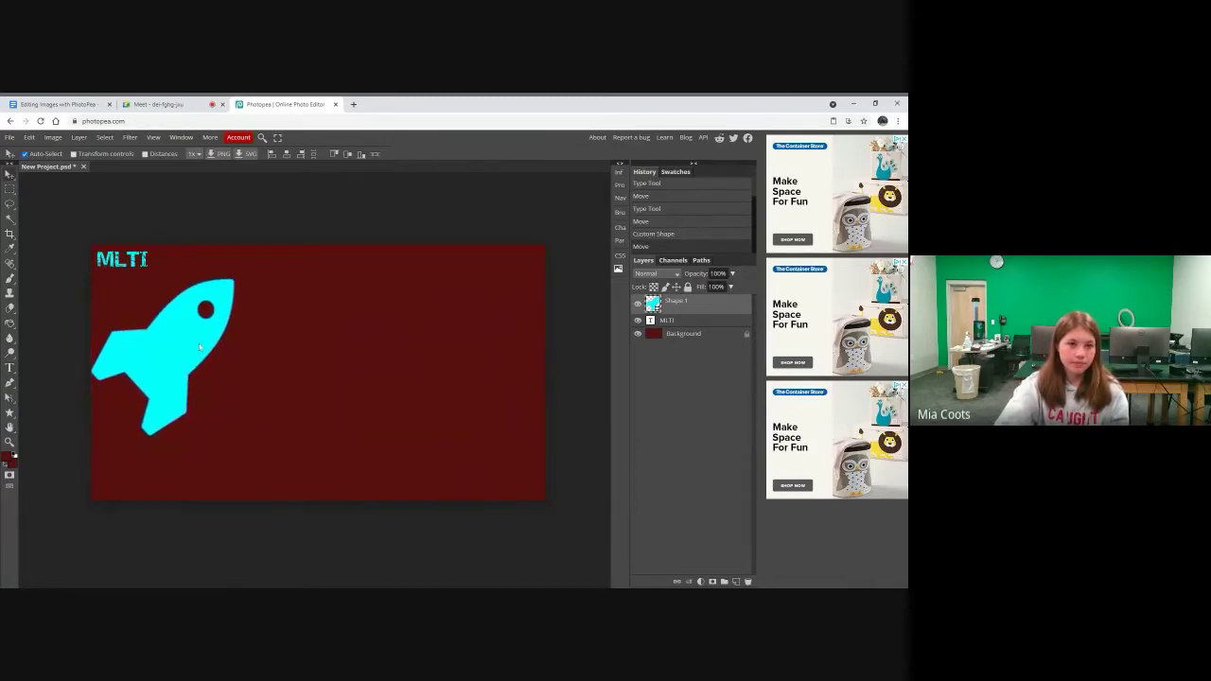
# Switch to Google Meet, check the meeting chat, and return to the Photopea project
pyautogui.click(156, 104)
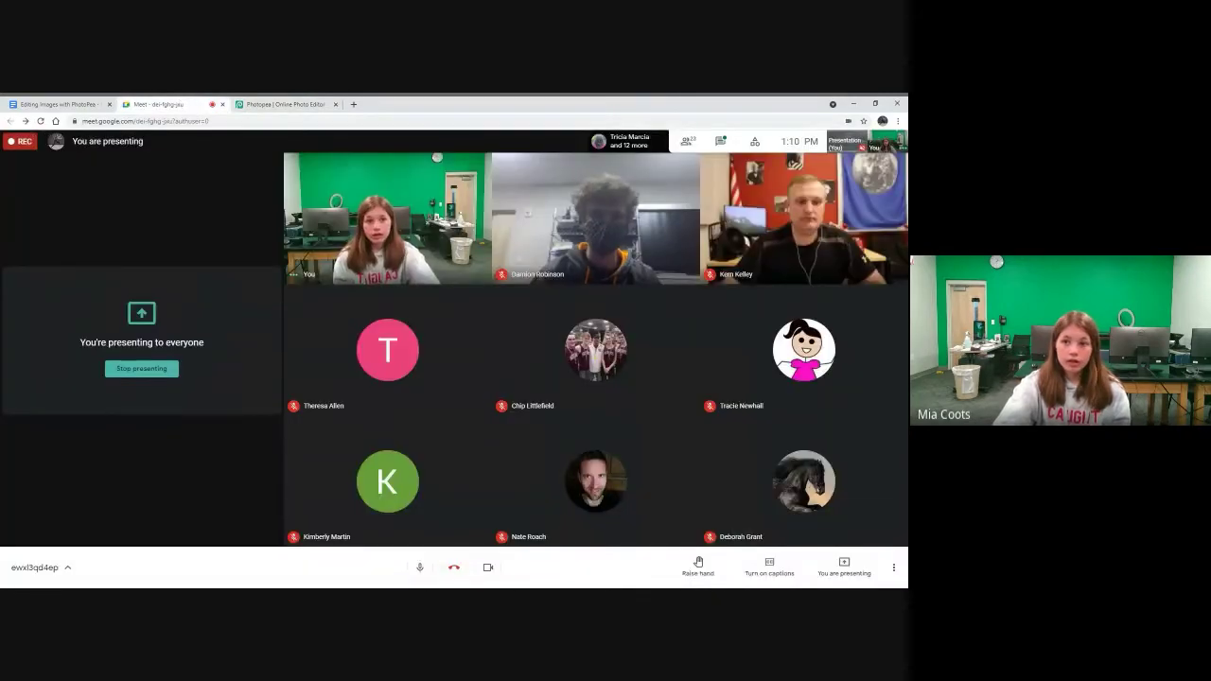
pyautogui.click(719, 142)
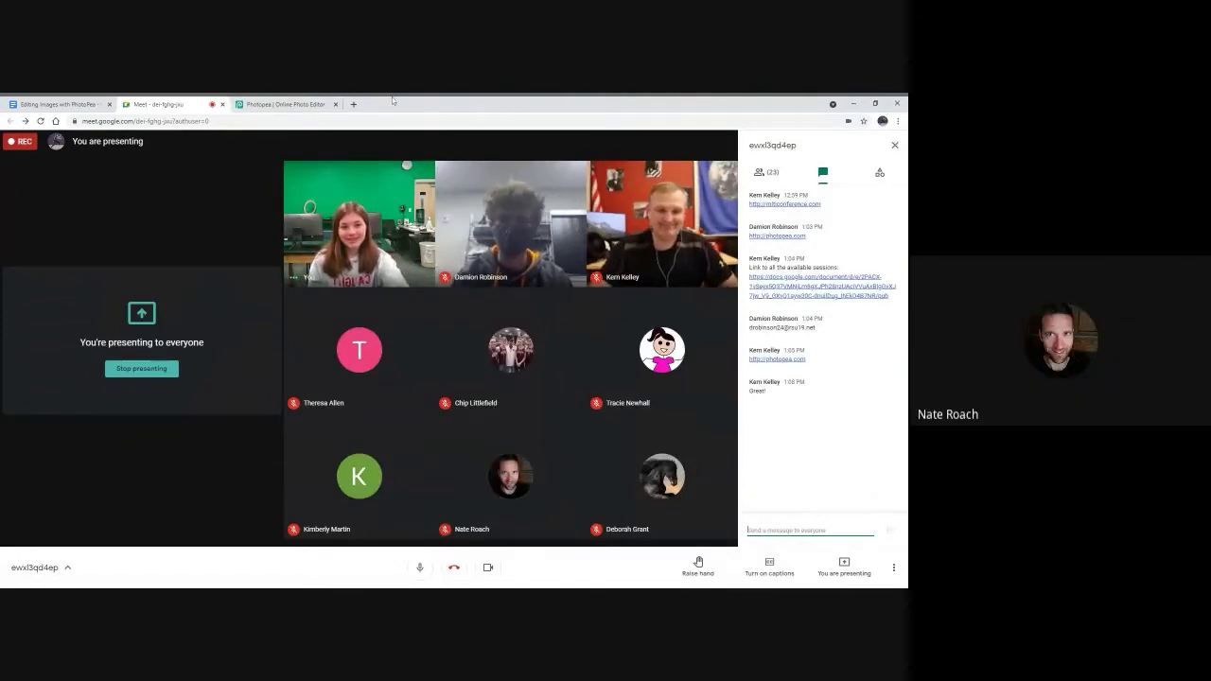
pyautogui.click(281, 100)
pyautogui.hotkey('ctrl', 'shift', 'Tab')
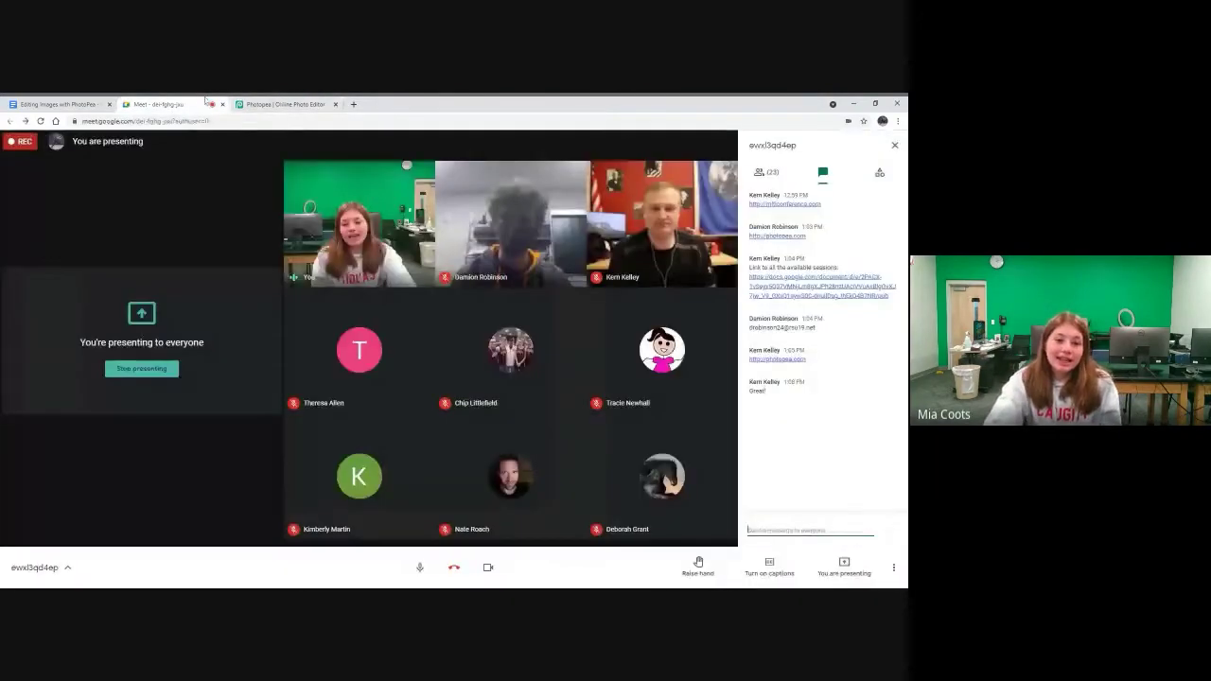
pyautogui.click(277, 104)
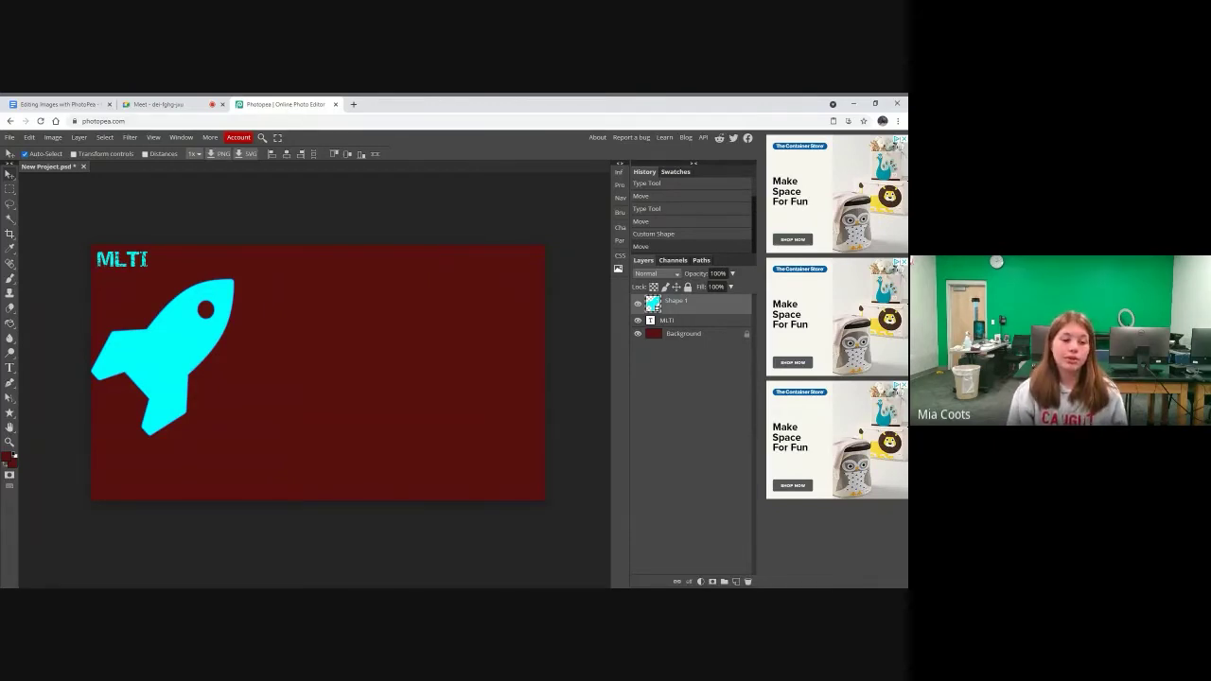
# Switch to Google Meet, open the moose image link from the chat, and download the picture as moose-hunts.jpg
pyautogui.click(208, 102)
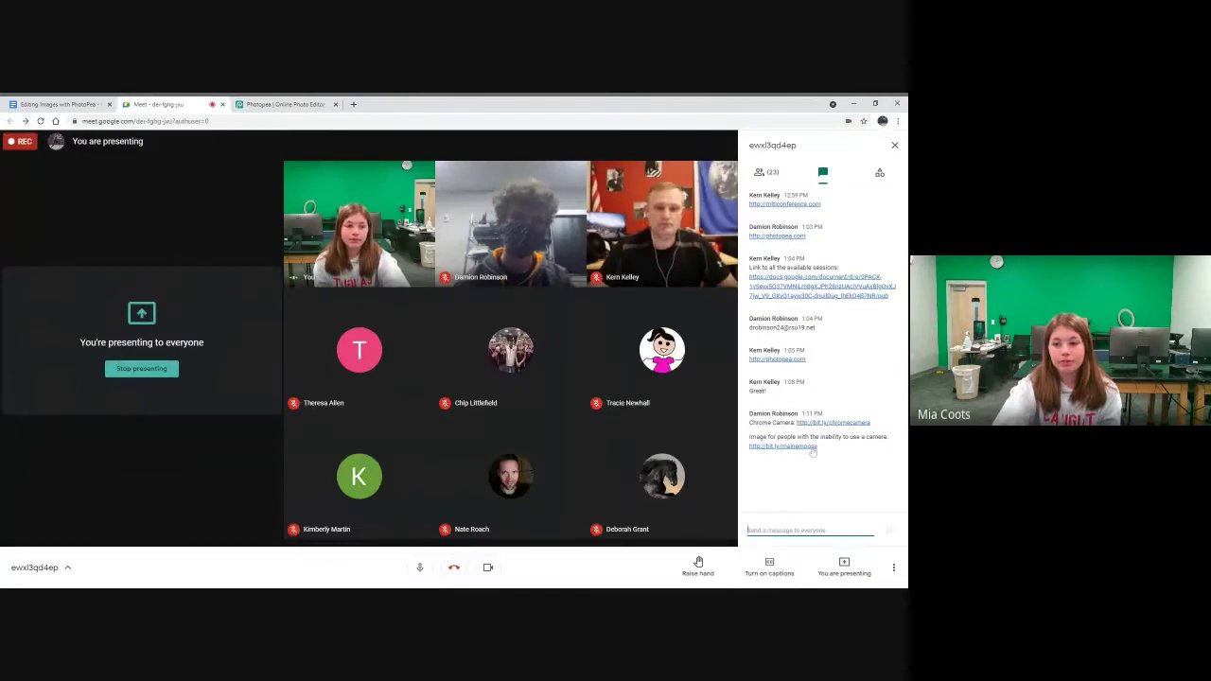
pyautogui.click(811, 449)
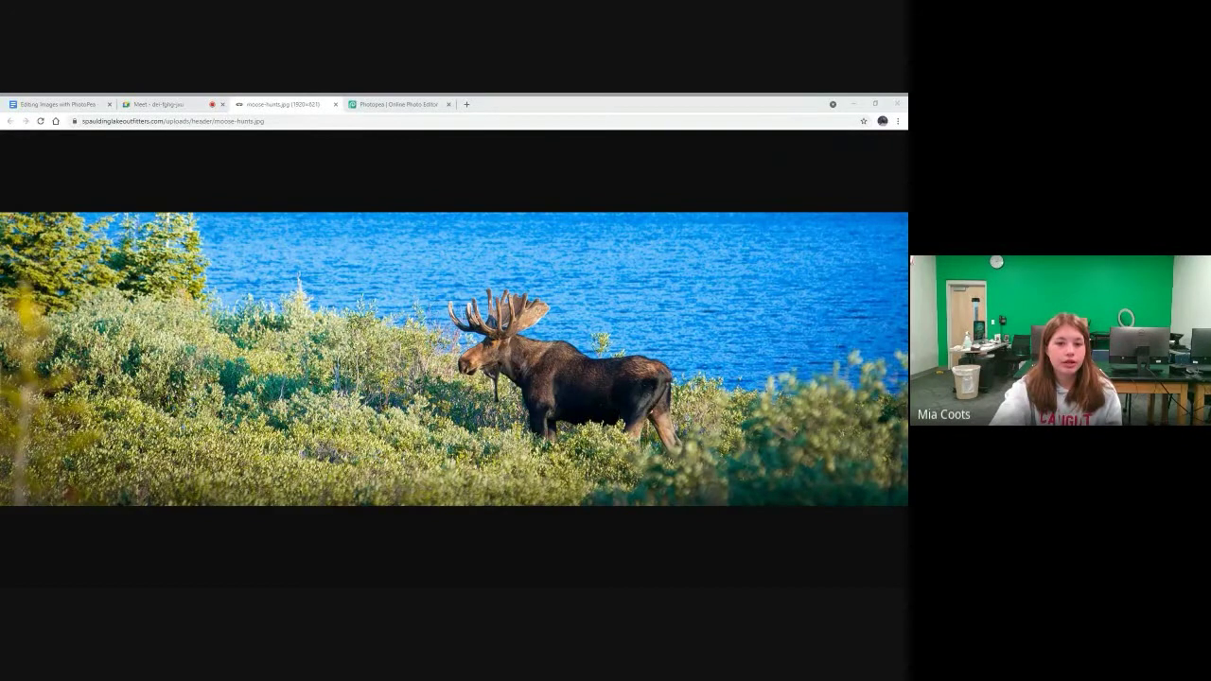
pyautogui.press('Return')
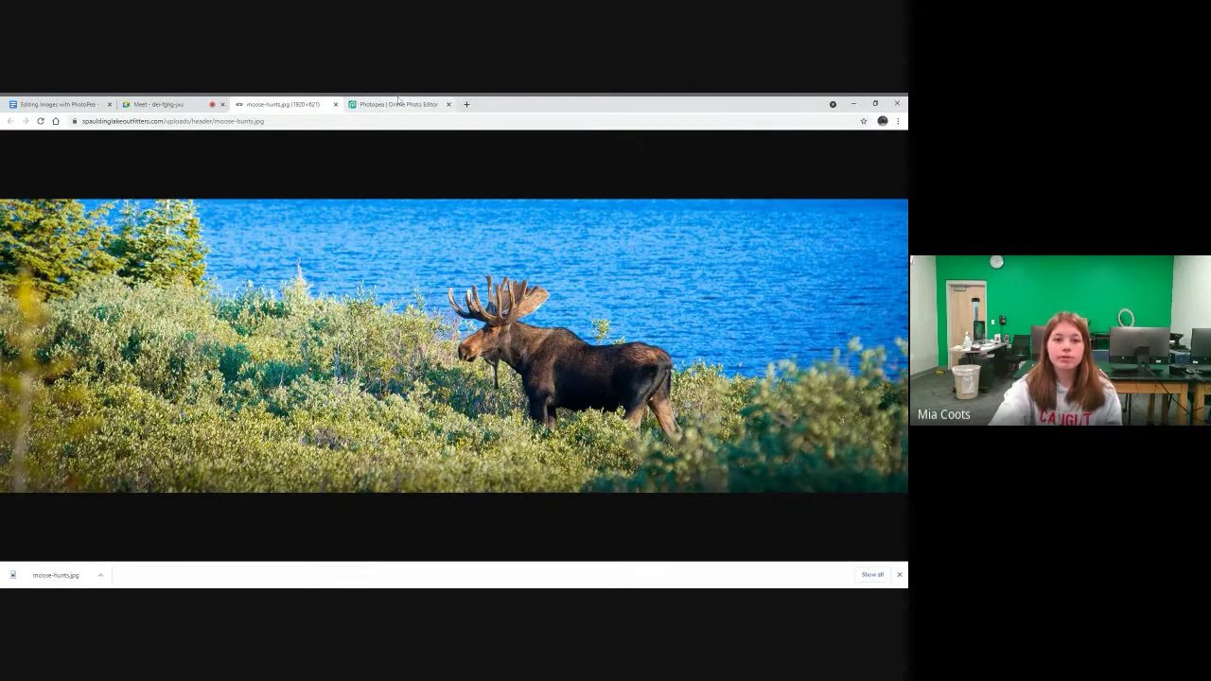
# Return to Photopea, place moose-hunts.jpg into the project, and move it down to the canvas's bottom edge
pyautogui.click(399, 104)
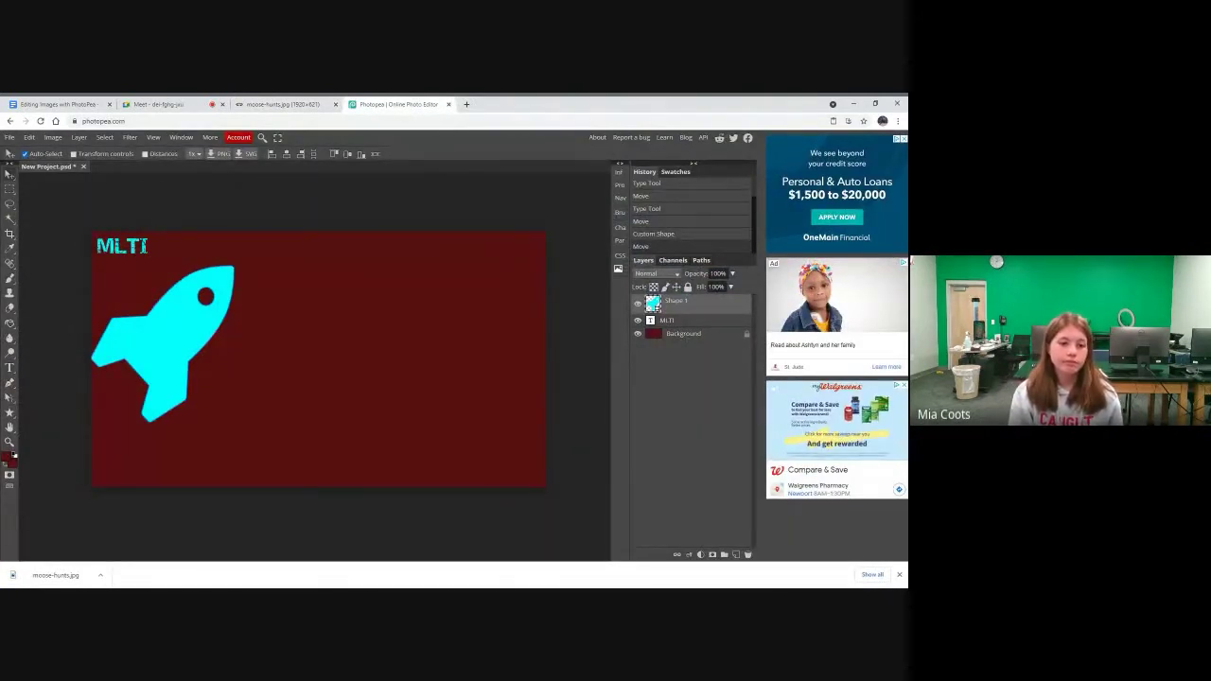
pyautogui.click(9, 139)
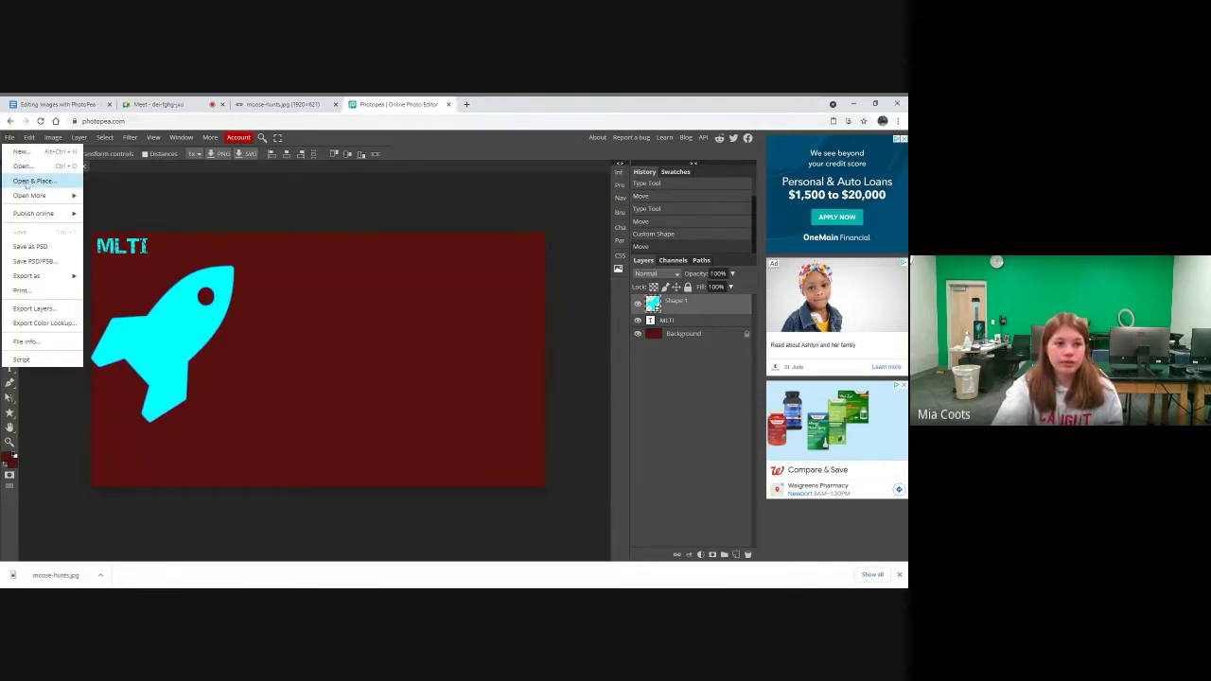
pyautogui.click(25, 182)
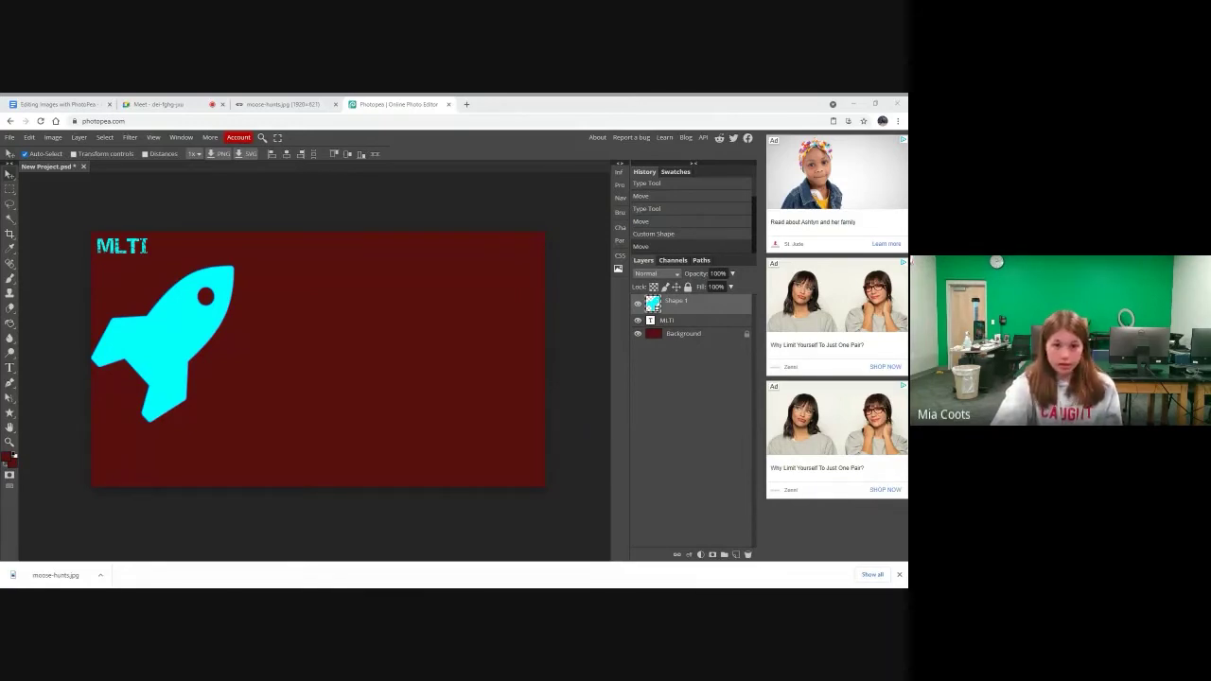
pyautogui.moveTo(653, 305); pyautogui.dragTo(320, 364)
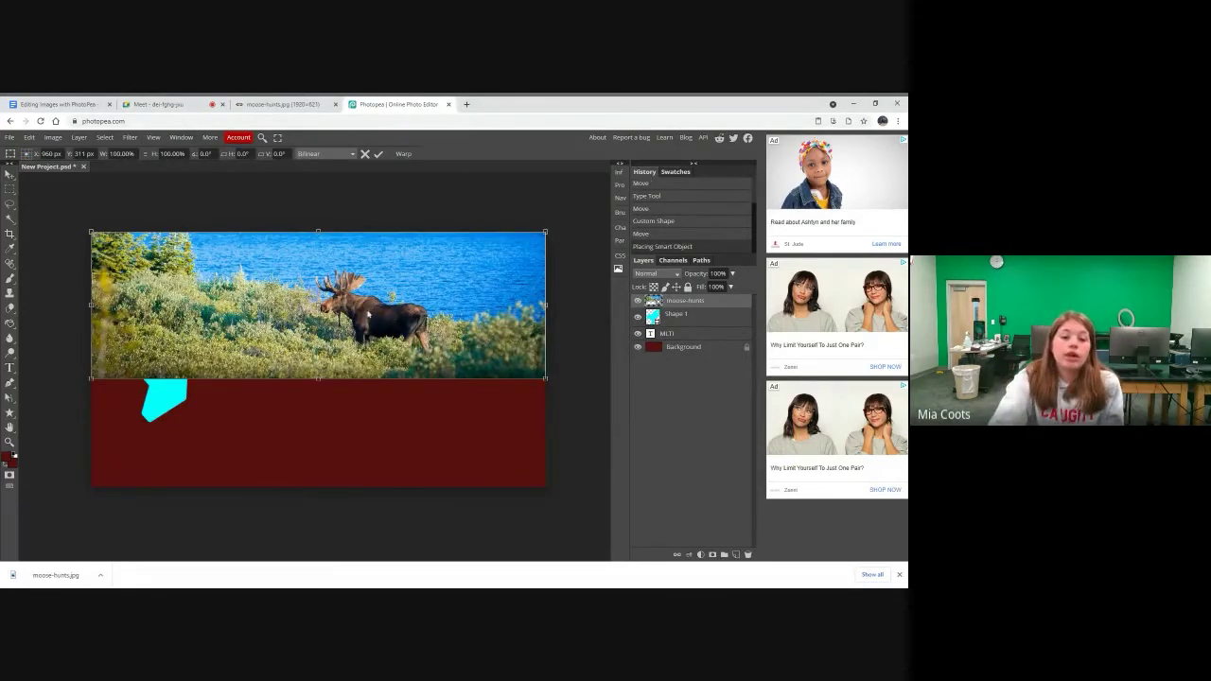
pyautogui.moveTo(368, 315); pyautogui.dragTo(368, 425)
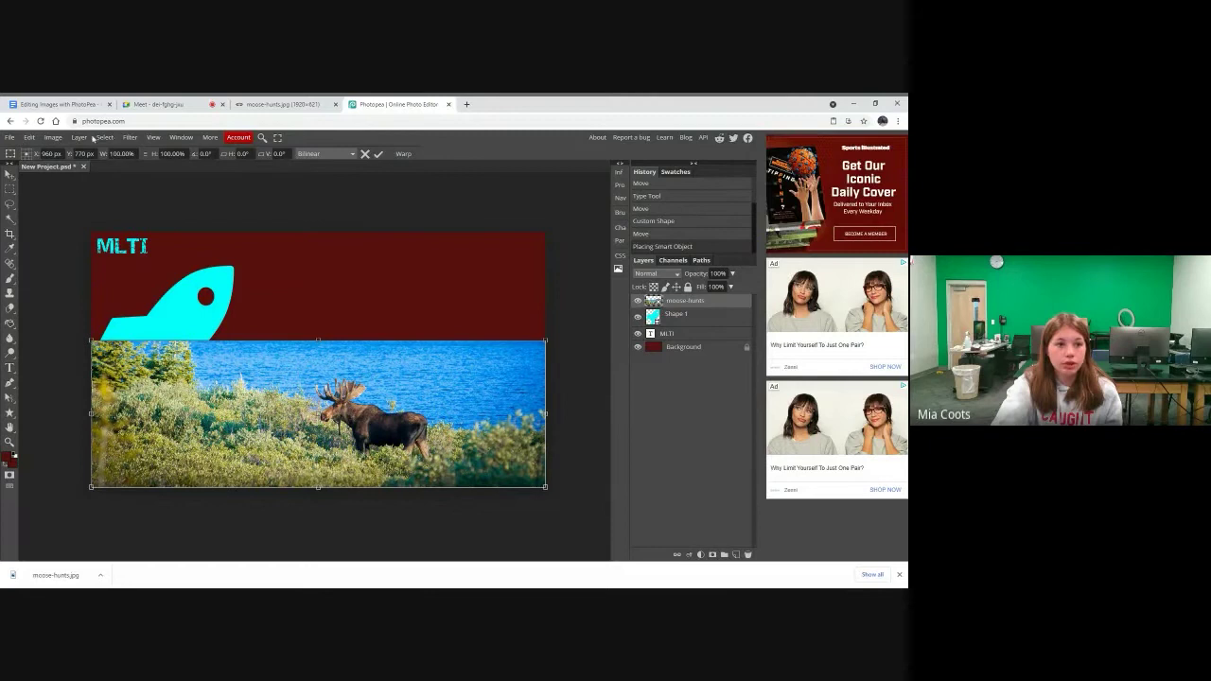
# Duplicate the moose-hunts layer and keep the copy selected
pyautogui.click(79, 138)
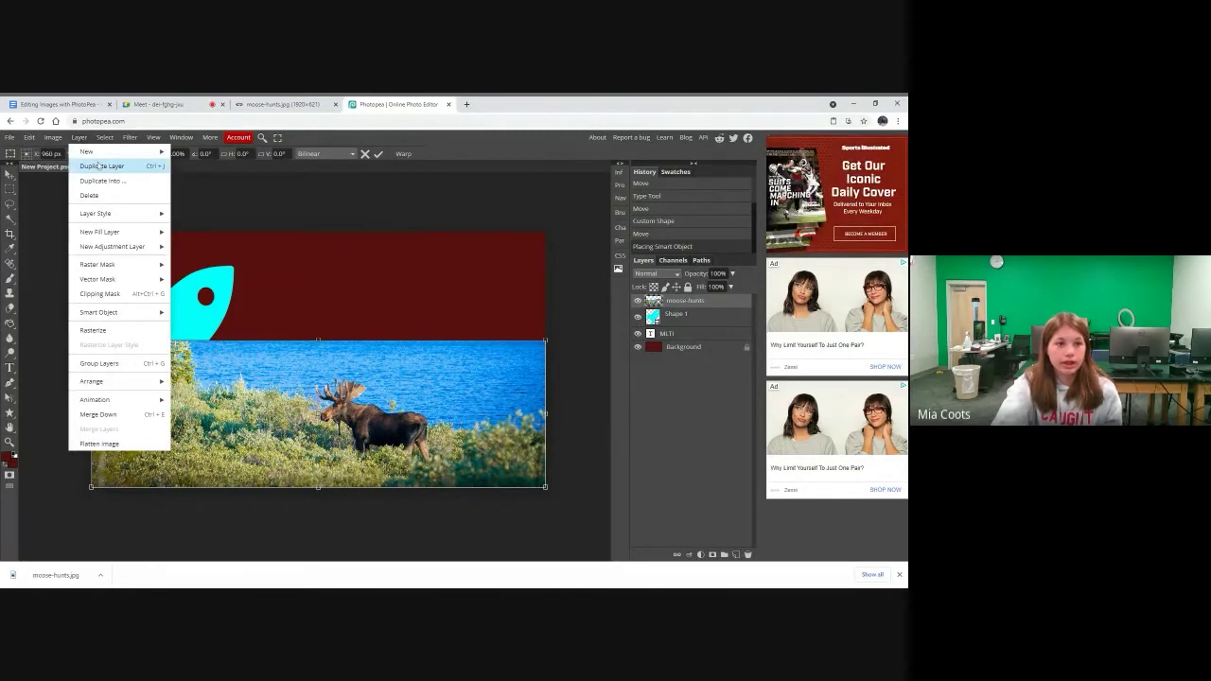
pyautogui.click(98, 166)
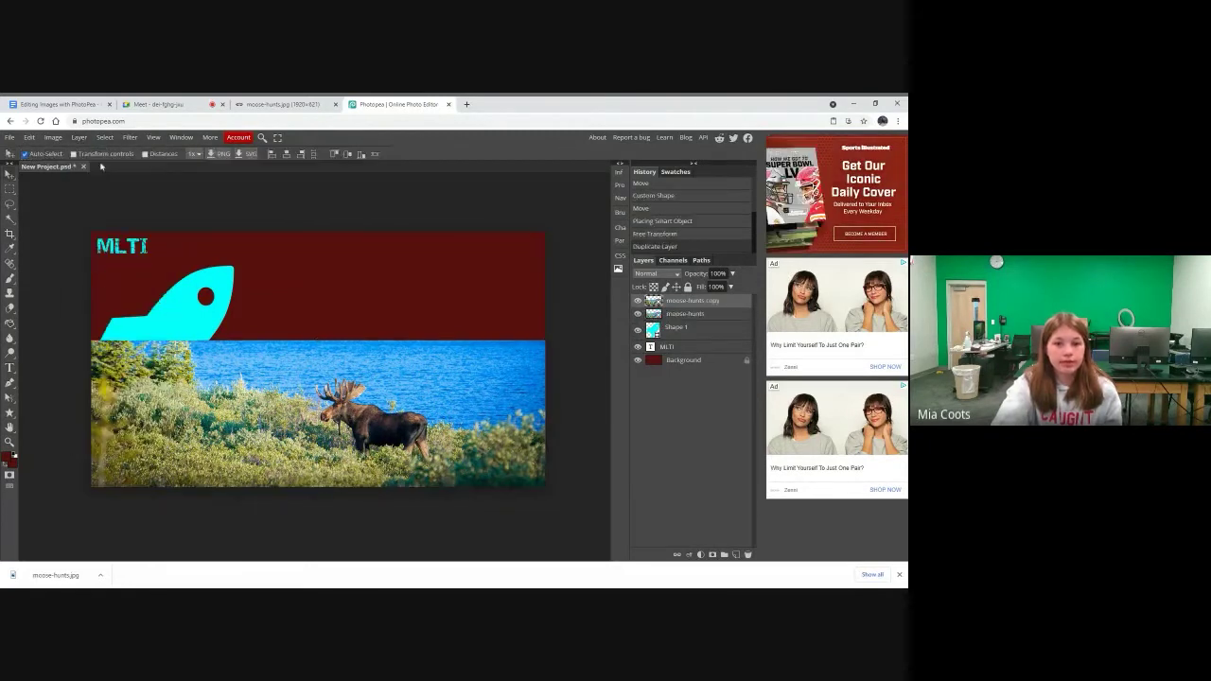
pyautogui.click(687, 313)
pyautogui.click(687, 301)
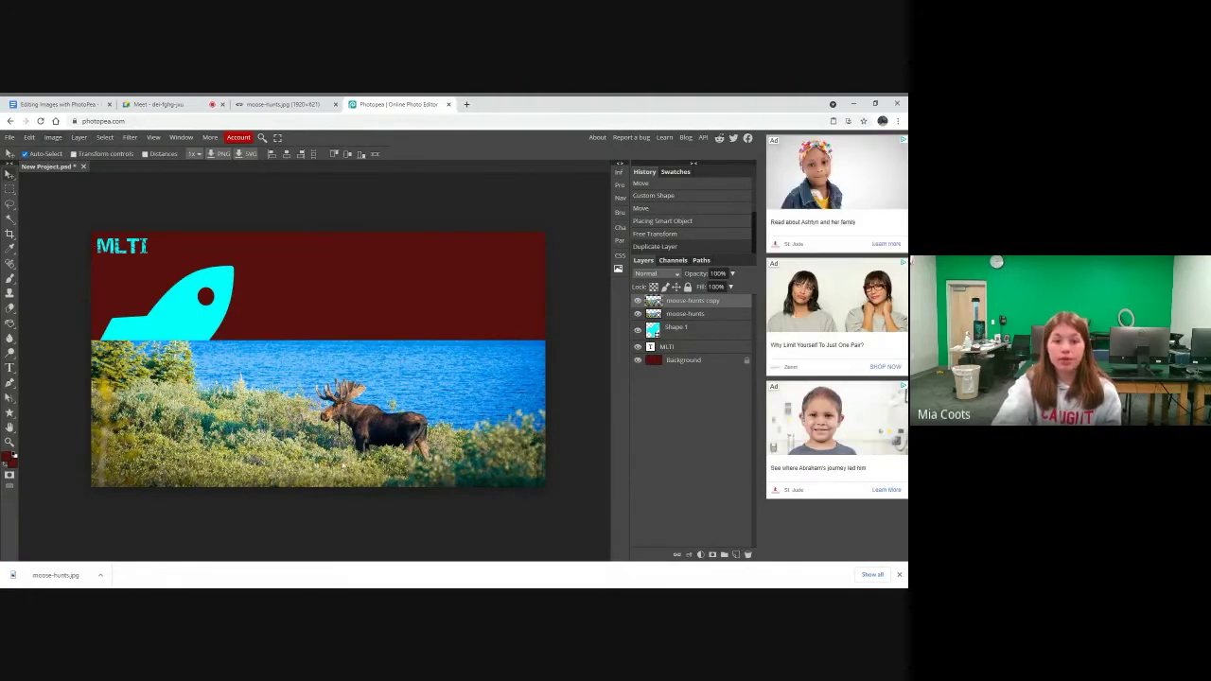
# Turn the moose-hunts copy layer black and white with a Hue/Saturation adjustment at -100 saturation
pyautogui.click(52, 138)
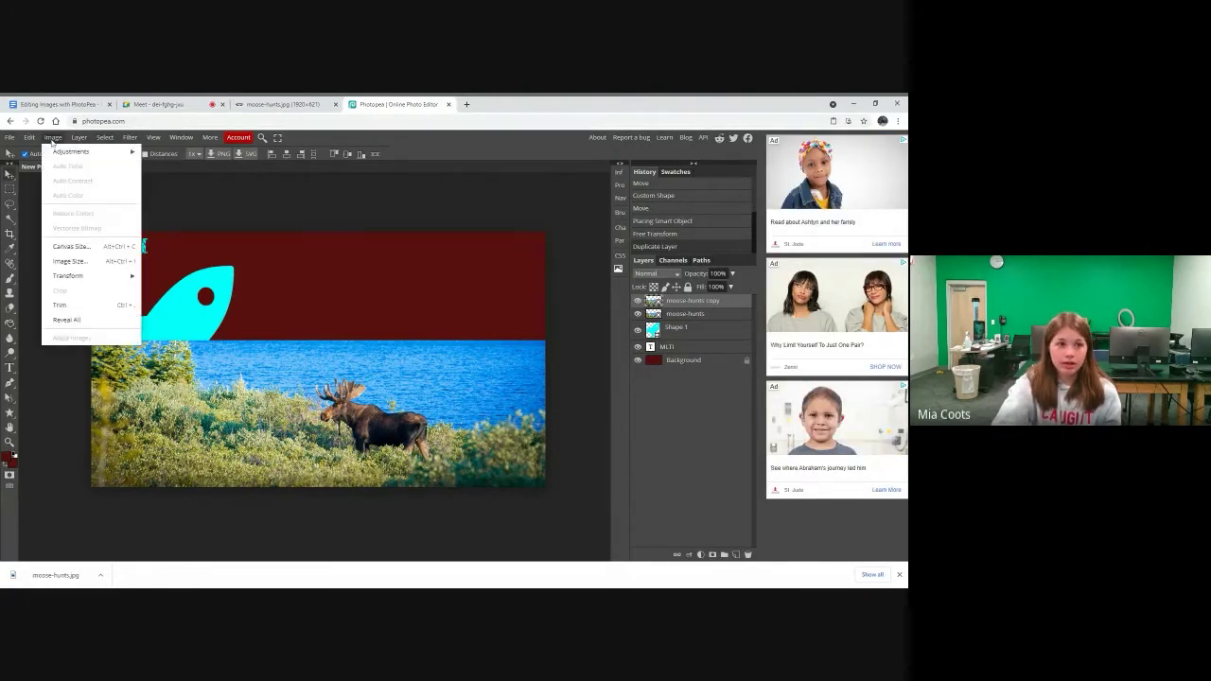
pyautogui.moveTo(63, 154)
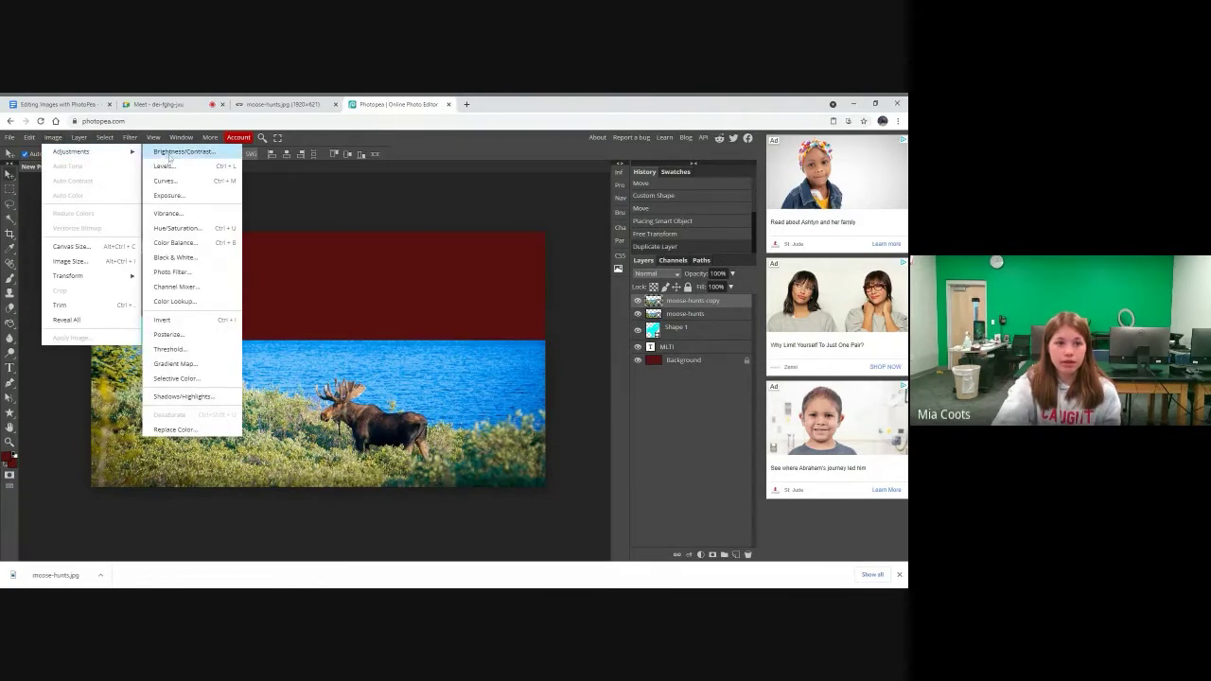
pyautogui.click(199, 230)
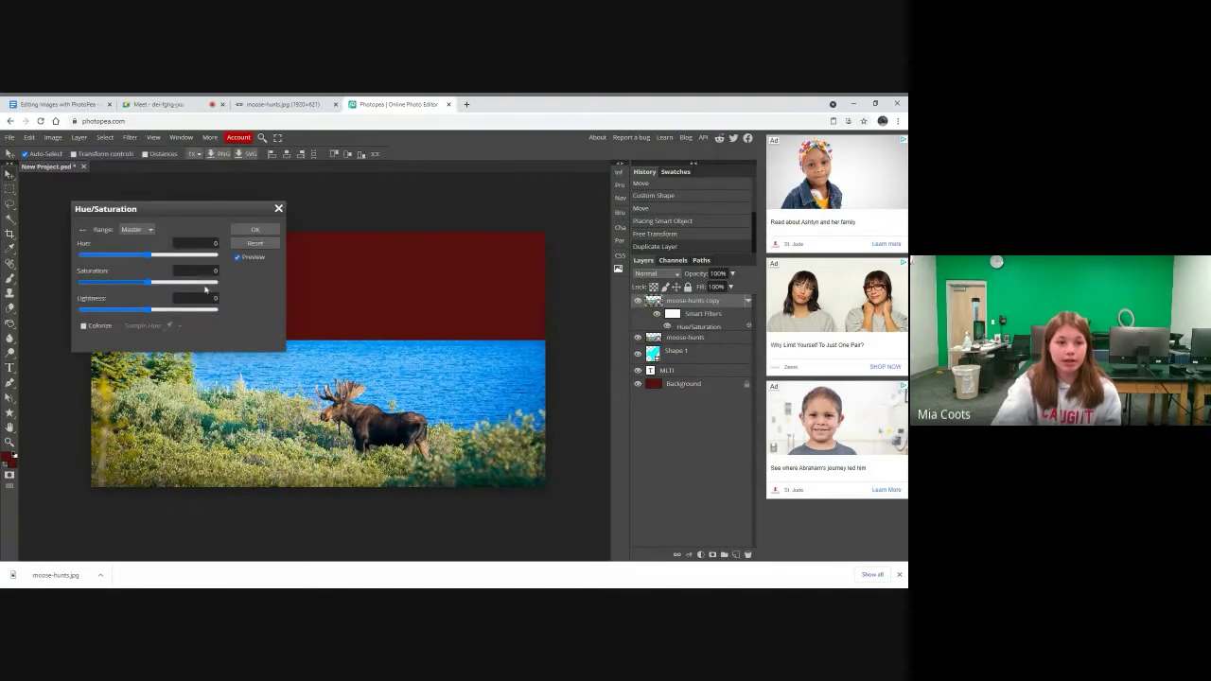
pyautogui.moveTo(150, 283); pyautogui.dragTo(76, 283)
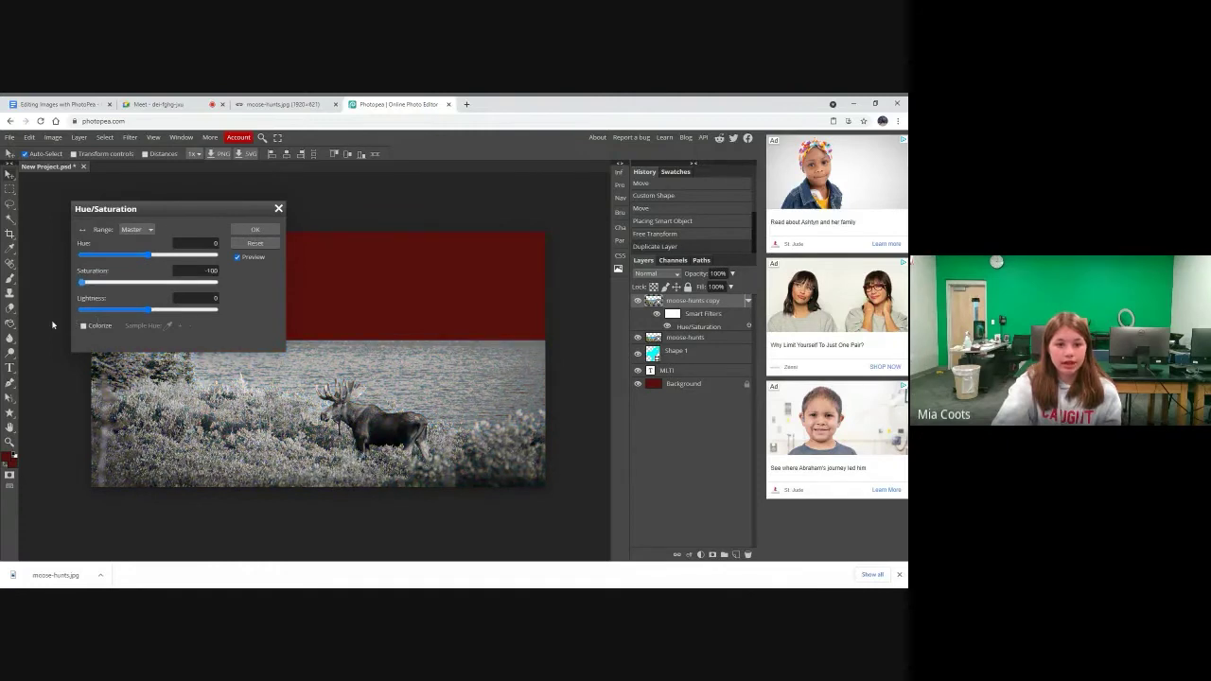
pyautogui.click(254, 231)
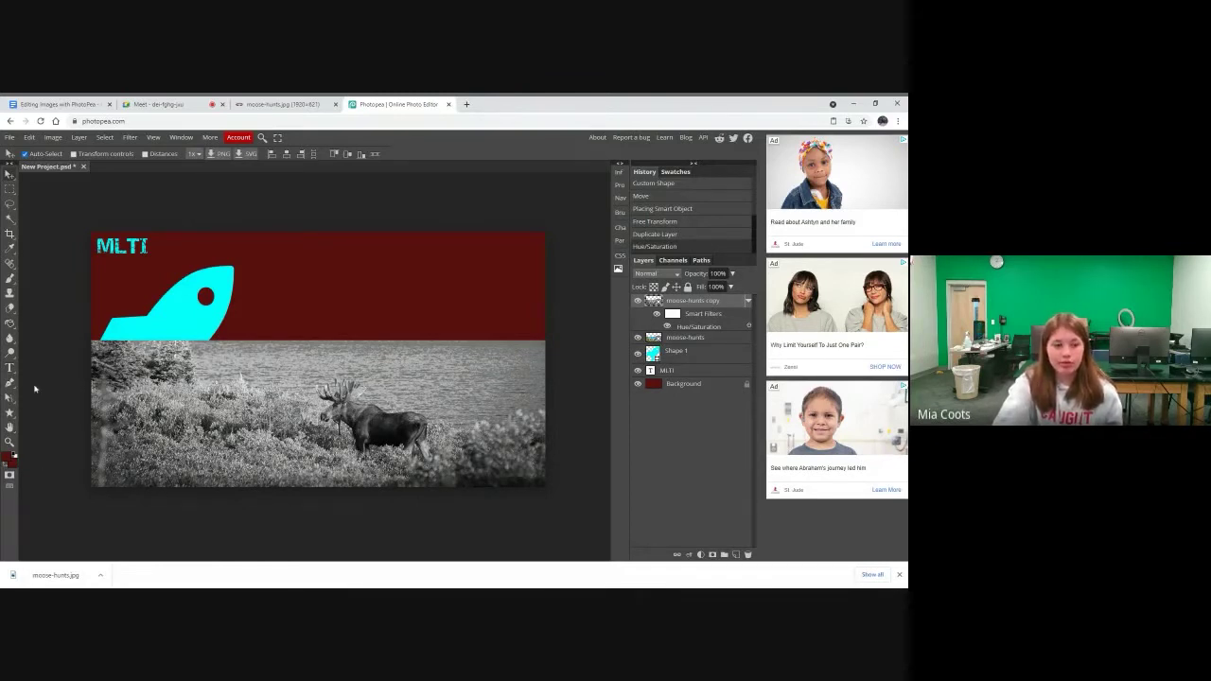
# Rasterize the moose-hunts copy layer and erase a round patch of the water behind the moose with a 74 px Eraser
pyautogui.click(11, 309)
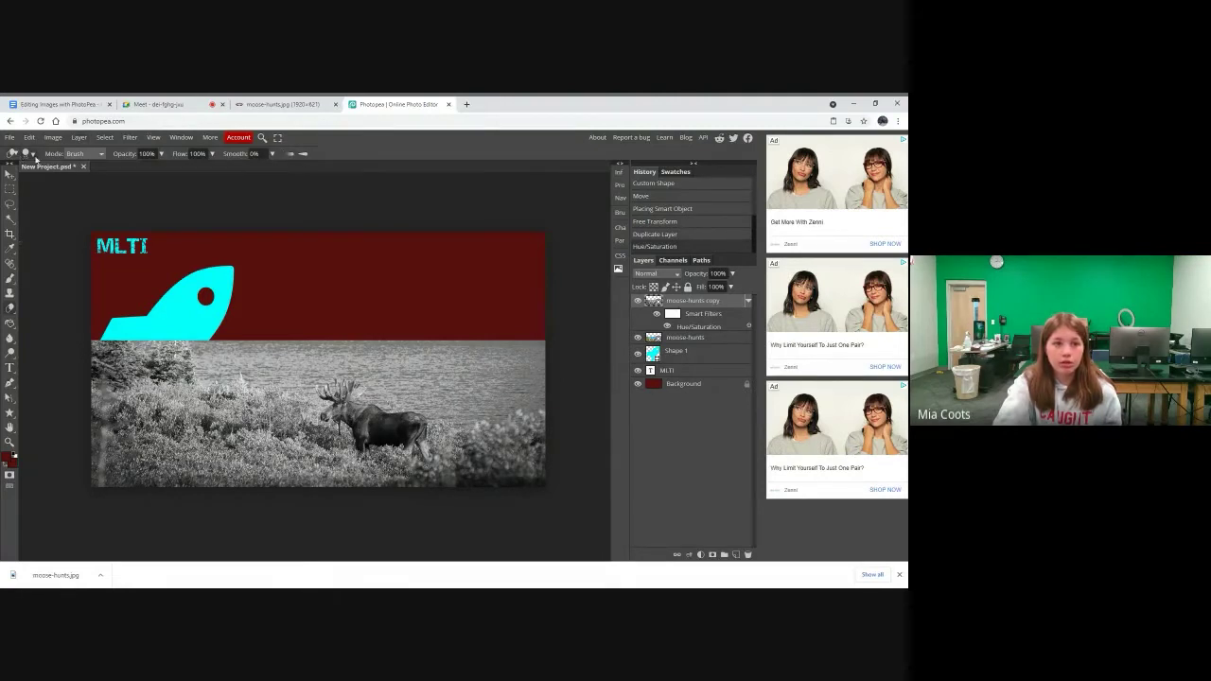
pyautogui.click(28, 153)
pyautogui.moveTo(28, 180); pyautogui.dragTo(68, 180)
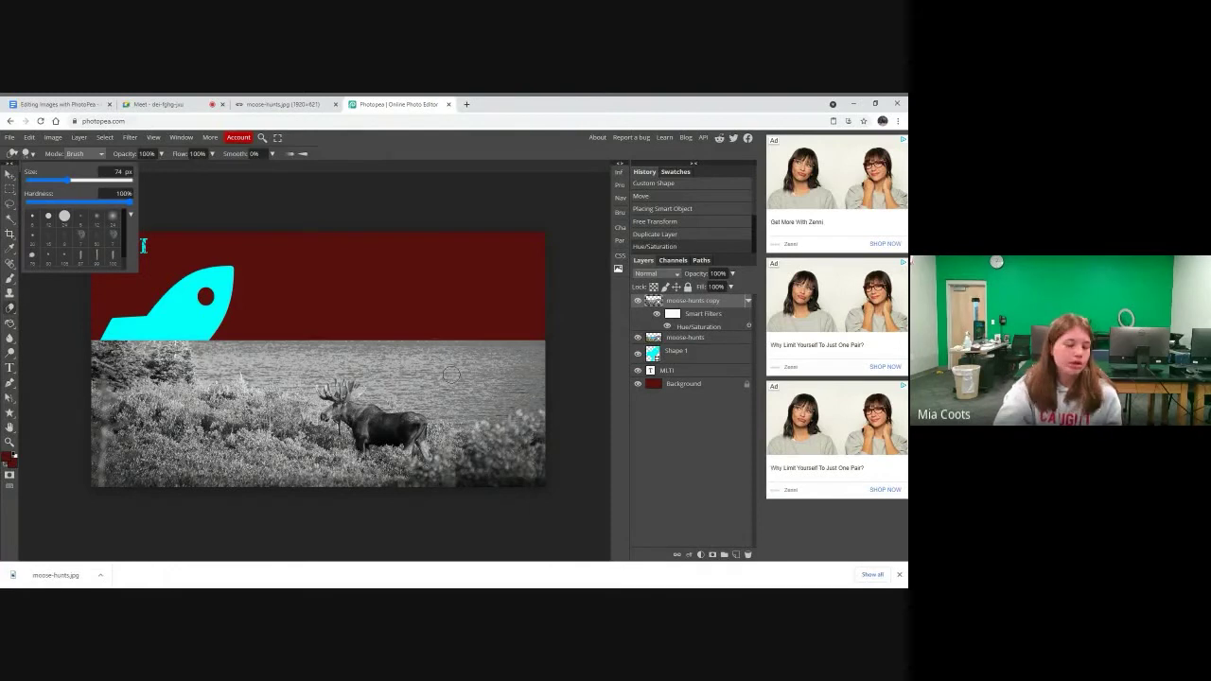
pyautogui.click(451, 375)
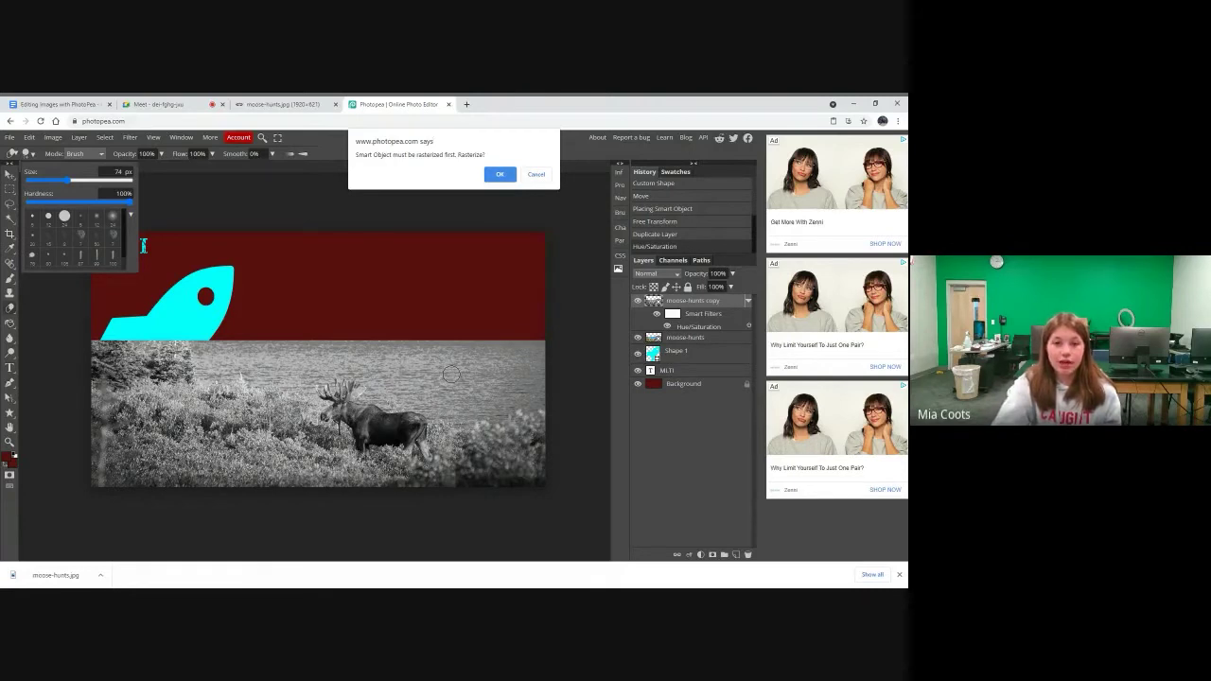
pyautogui.click(497, 176)
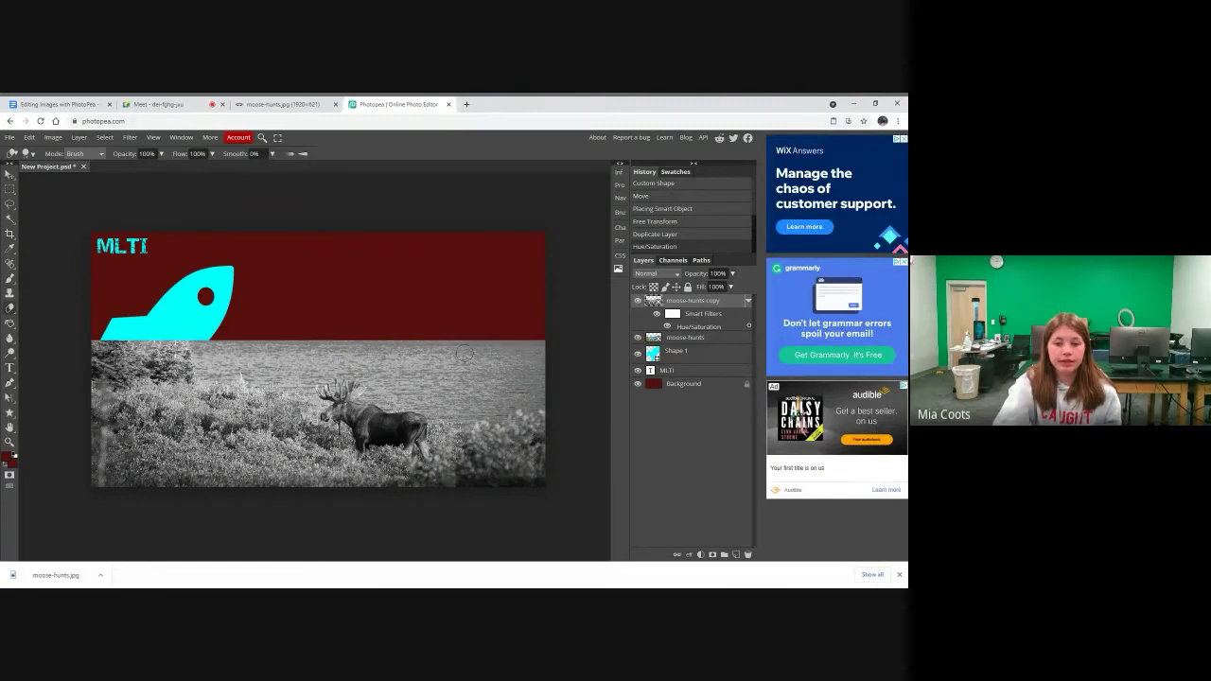
pyautogui.moveTo(462, 375); pyautogui.dragTo(452, 360)
pyautogui.moveTo(459, 372); pyautogui.dragTo(458, 375)
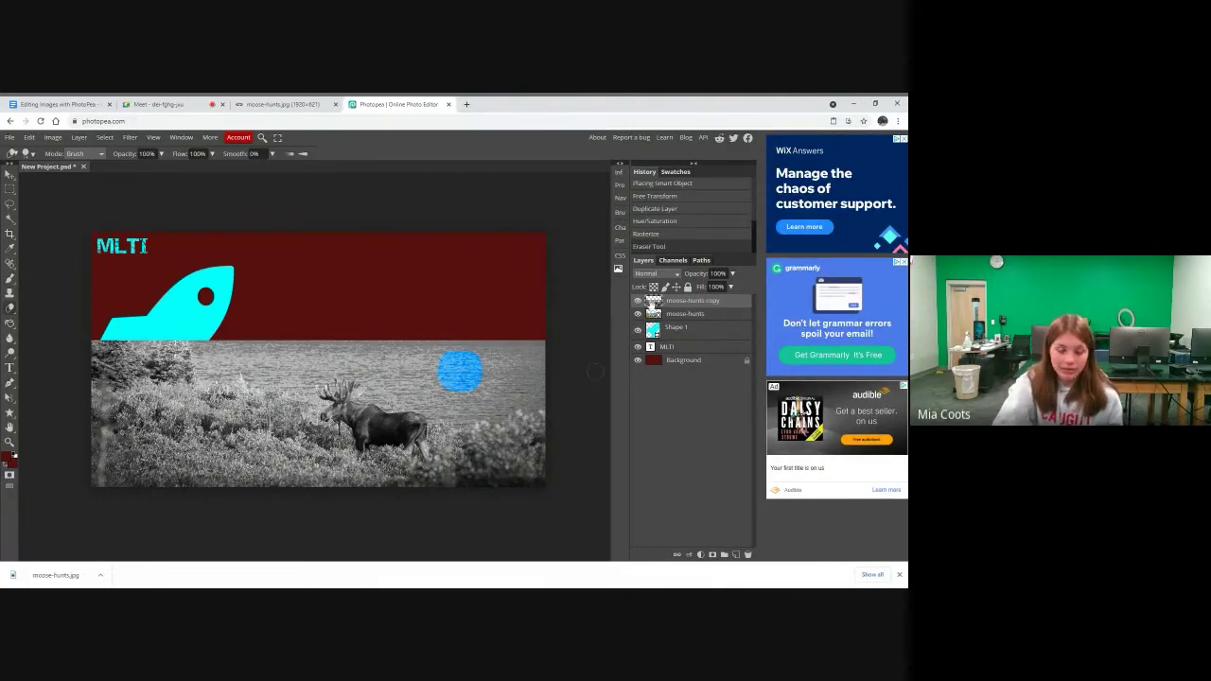
# Erase a wide strip of grey water on the moose-hunts copy, from the far shore's right end to the trees
pyautogui.rightClick(678, 305)
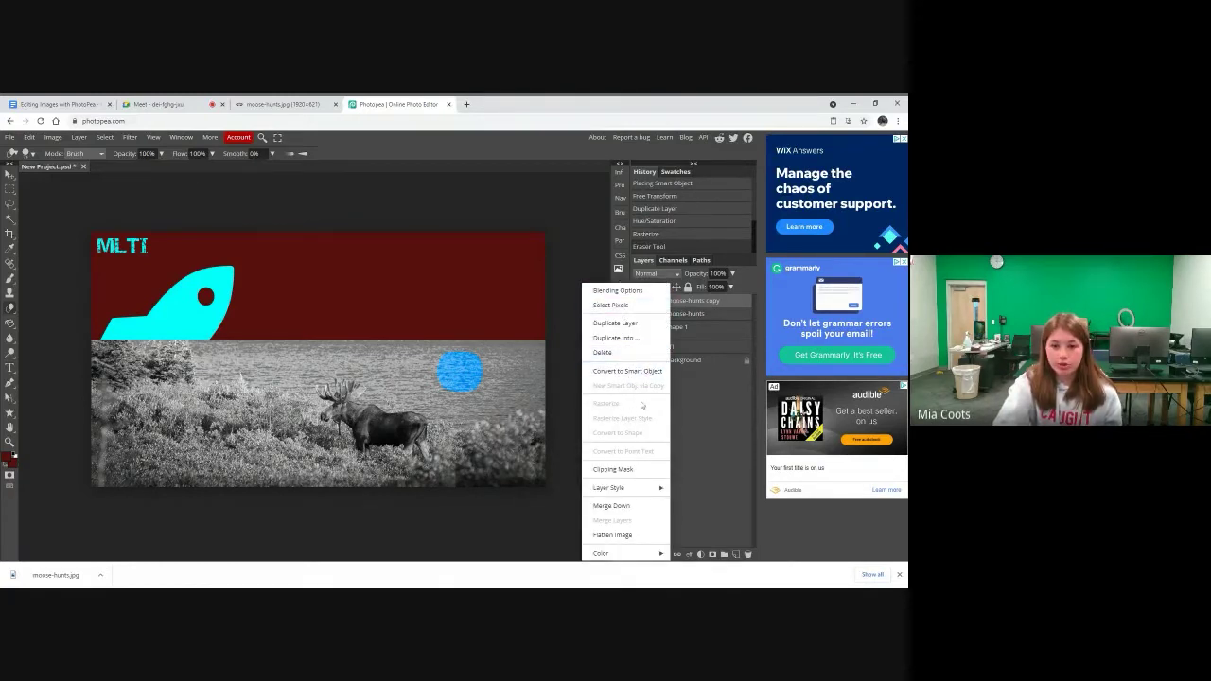
pyautogui.moveTo(463, 367)
pyautogui.mouseDown()
pyautogui.moveTo(489, 367)
pyautogui.moveTo(477, 349)
pyautogui.moveTo(539, 347)
pyautogui.moveTo(543, 360)
pyautogui.moveTo(526, 359)
pyautogui.moveTo(511, 386)
pyautogui.moveTo(511, 370)
pyautogui.moveTo(540, 382)
pyautogui.moveTo(492, 365)
pyautogui.moveTo(490, 383)
pyautogui.moveTo(511, 399)
pyautogui.mouseUp()
pyautogui.moveTo(430, 375)
pyautogui.mouseDown()
pyautogui.moveTo(418, 348)
pyautogui.moveTo(431, 360)
pyautogui.moveTo(378, 352)
pyautogui.moveTo(401, 344)
pyautogui.moveTo(267, 347)
pyautogui.moveTo(248, 360)
pyautogui.moveTo(255, 352)
pyautogui.moveTo(198, 339)
pyautogui.moveTo(208, 359)
pyautogui.moveTo(242, 354)
pyautogui.moveTo(226, 361)
pyautogui.mouseUp()
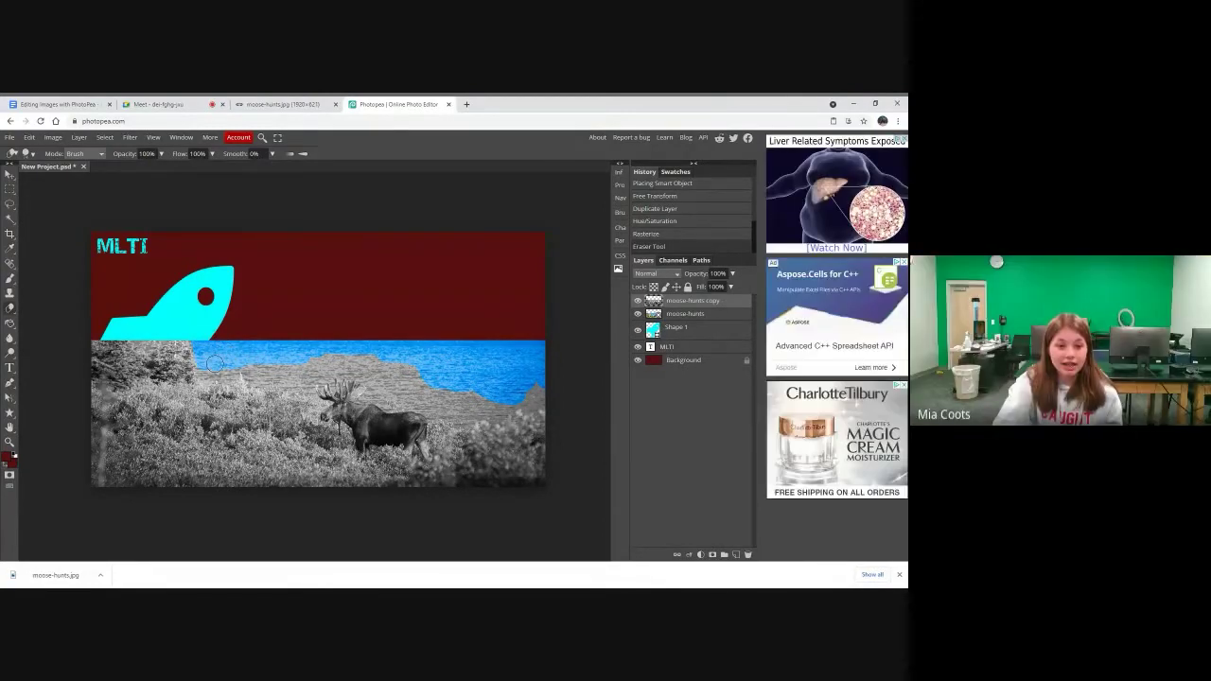
pyautogui.moveTo(212, 365); pyautogui.dragTo(208, 371)
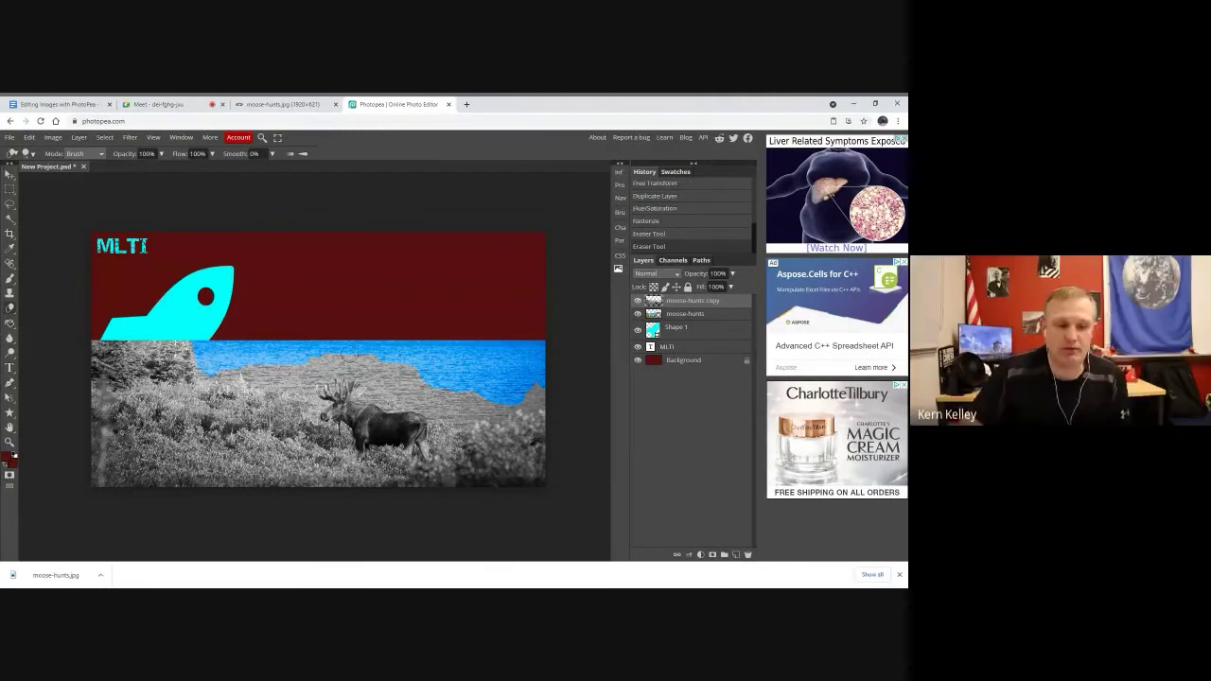
# Hide and reshow the original moose-hunts layer to check what lies beneath the erased area, leaving that layer unrasterized
pyautogui.click(637, 314)
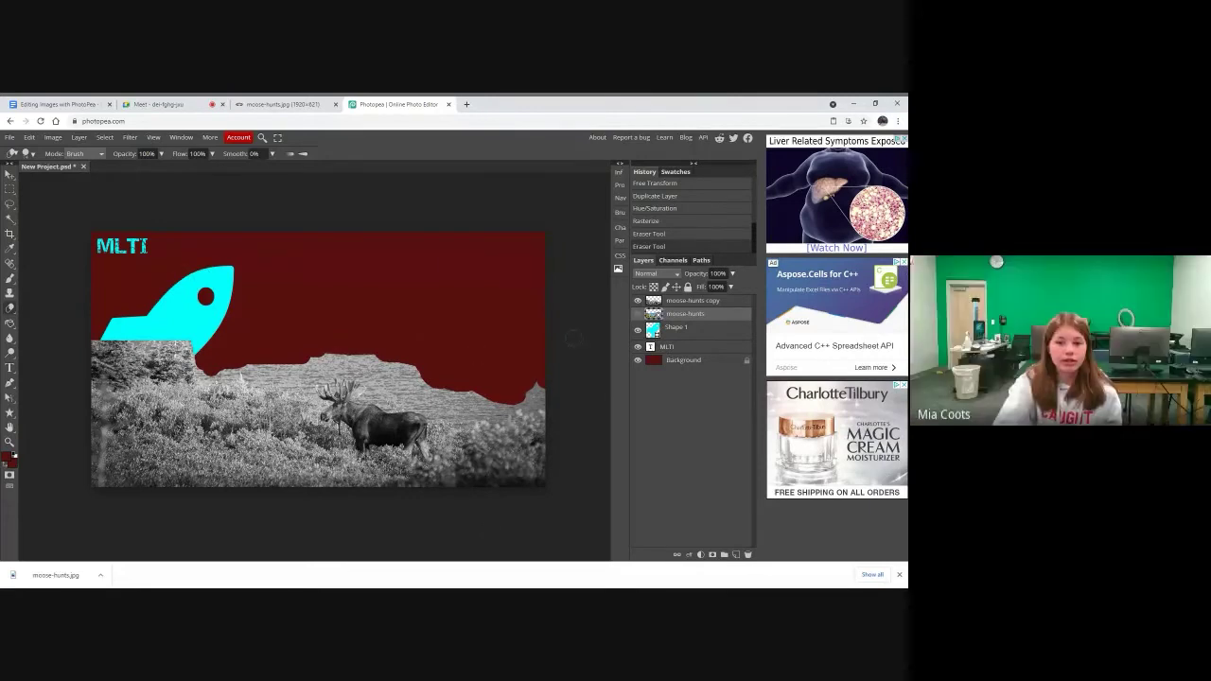
pyautogui.click(638, 315)
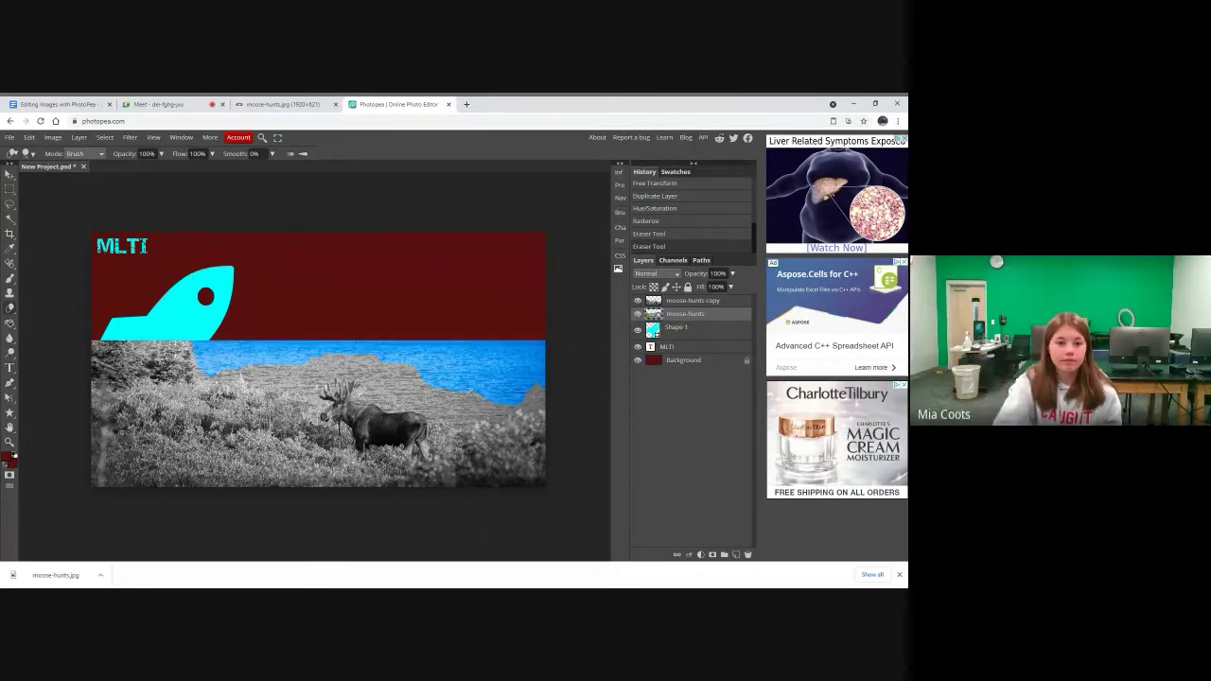
pyautogui.click(303, 357)
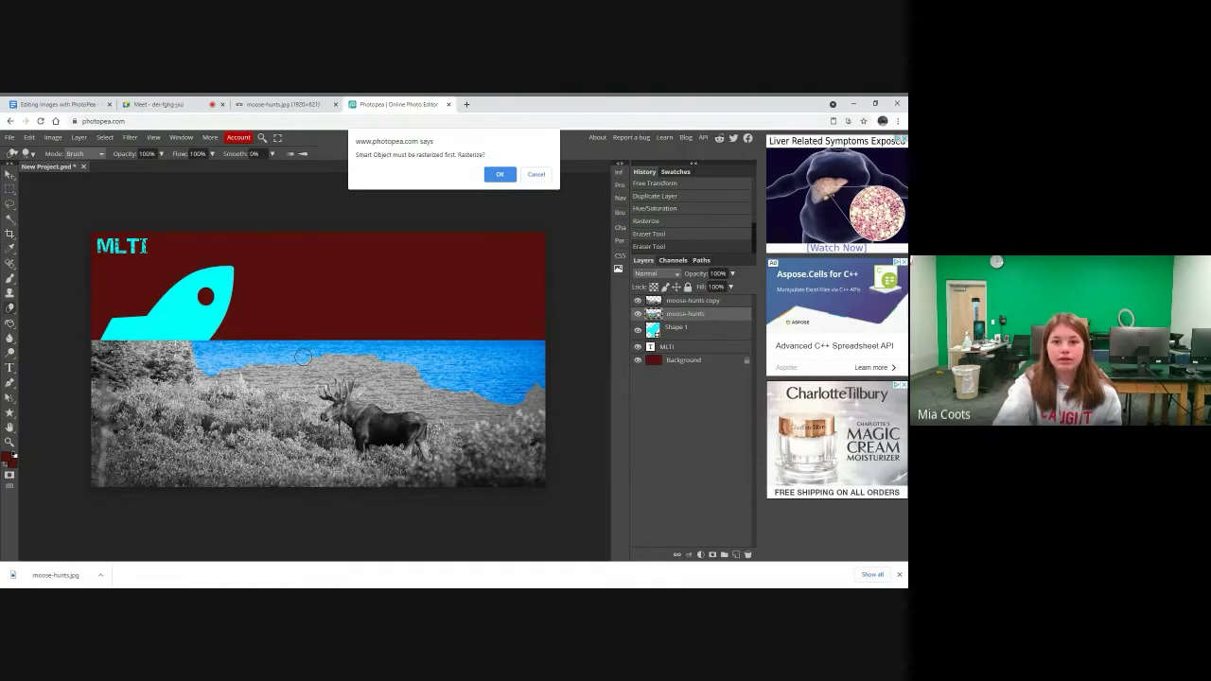
pyautogui.click(536, 174)
# Reselect the moose-hunts copy layer and erase its remaining grey water down to the shoreline and around the moose's antlers
pyautogui.click(676, 301)
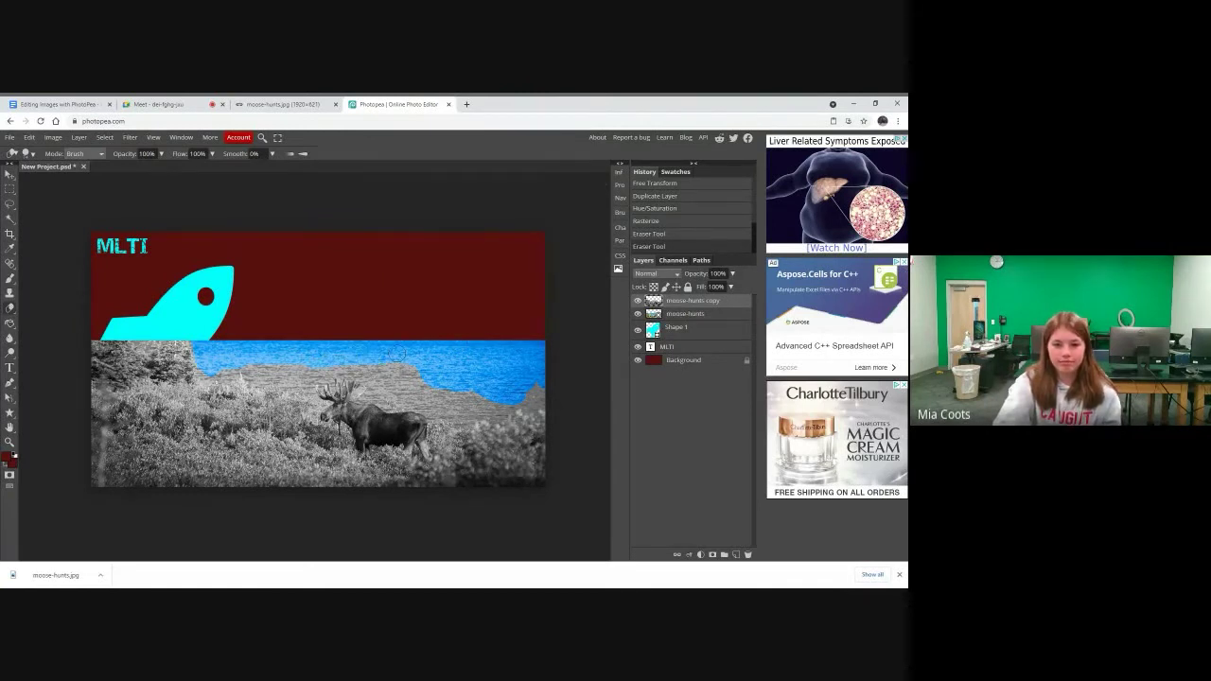
pyautogui.moveTo(454, 392)
pyautogui.mouseDown()
pyautogui.moveTo(536, 388)
pyautogui.moveTo(463, 414)
pyautogui.moveTo(390, 403)
pyautogui.moveTo(379, 398)
pyautogui.moveTo(399, 383)
pyautogui.moveTo(395, 399)
pyautogui.moveTo(391, 381)
pyautogui.moveTo(361, 365)
pyautogui.moveTo(228, 369)
pyautogui.moveTo(234, 357)
pyautogui.moveTo(309, 379)
pyautogui.moveTo(359, 371)
pyautogui.mouseUp()
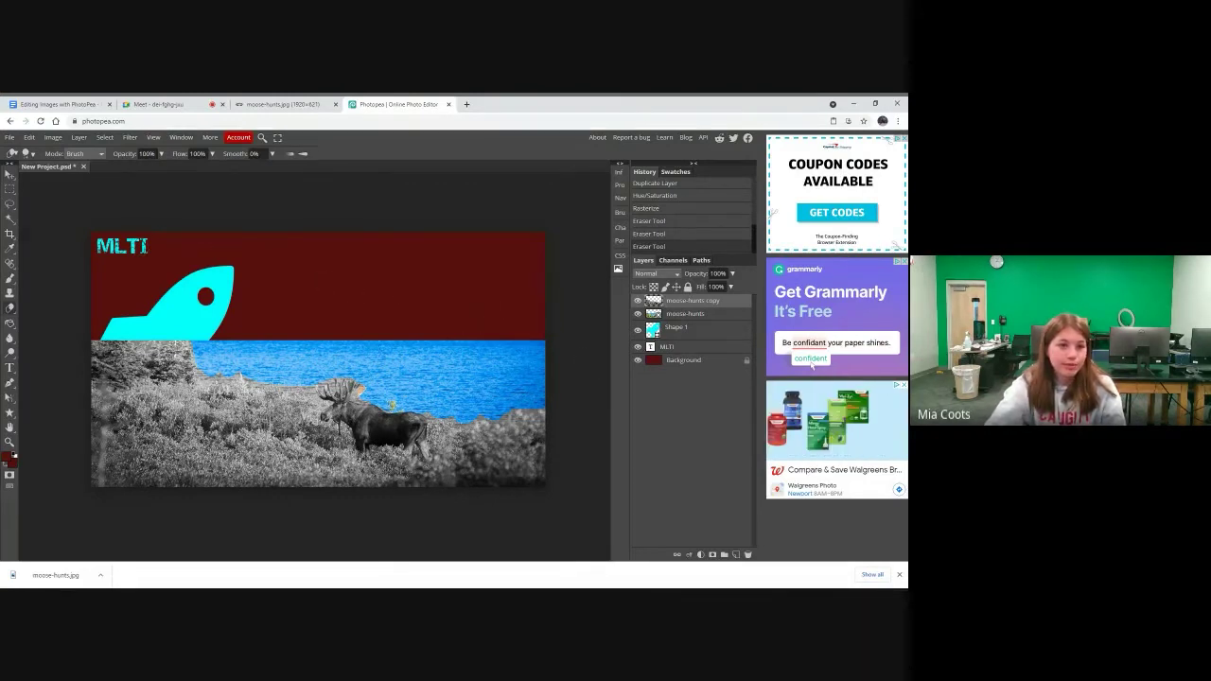
# Export the finished image as a PNG at 1920 × 1080 px and 100% quality
pyautogui.click(8, 138)
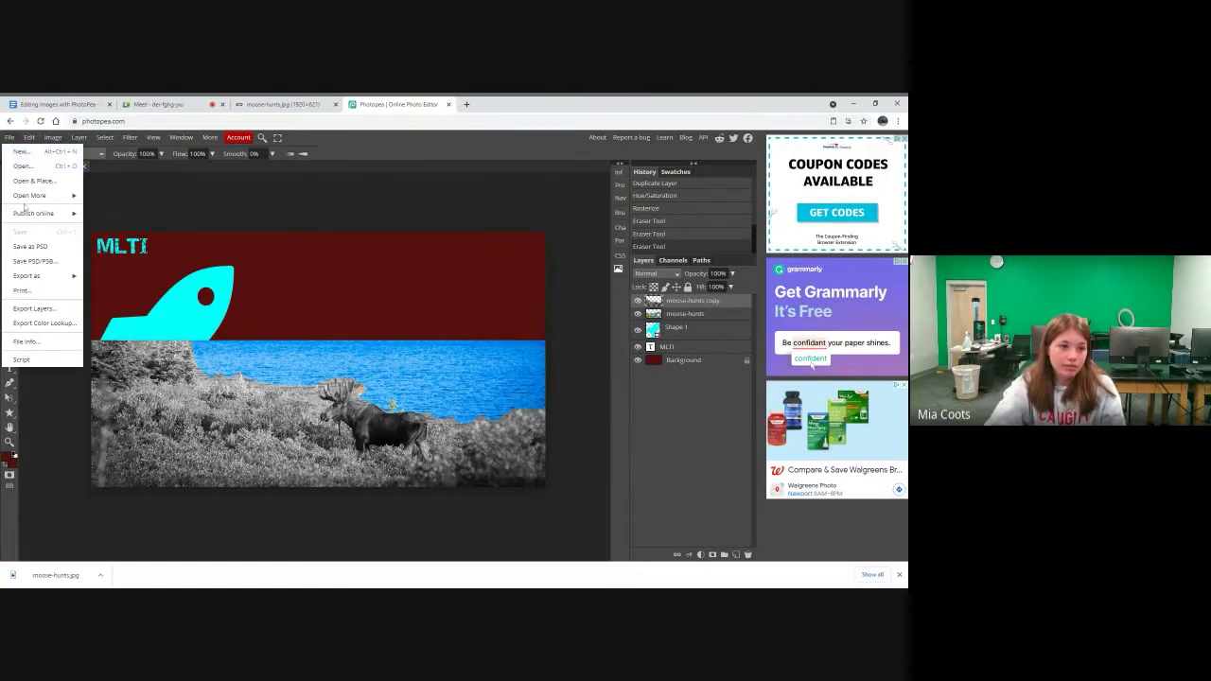
pyautogui.moveTo(42, 278)
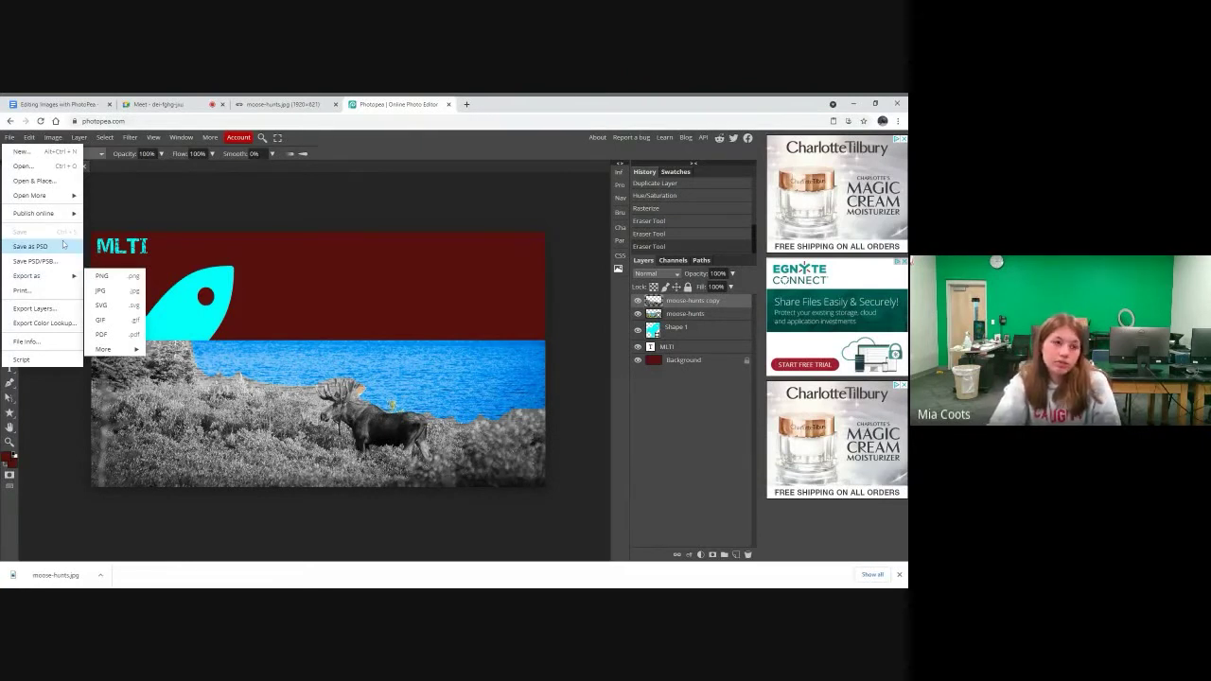
pyautogui.click(100, 275)
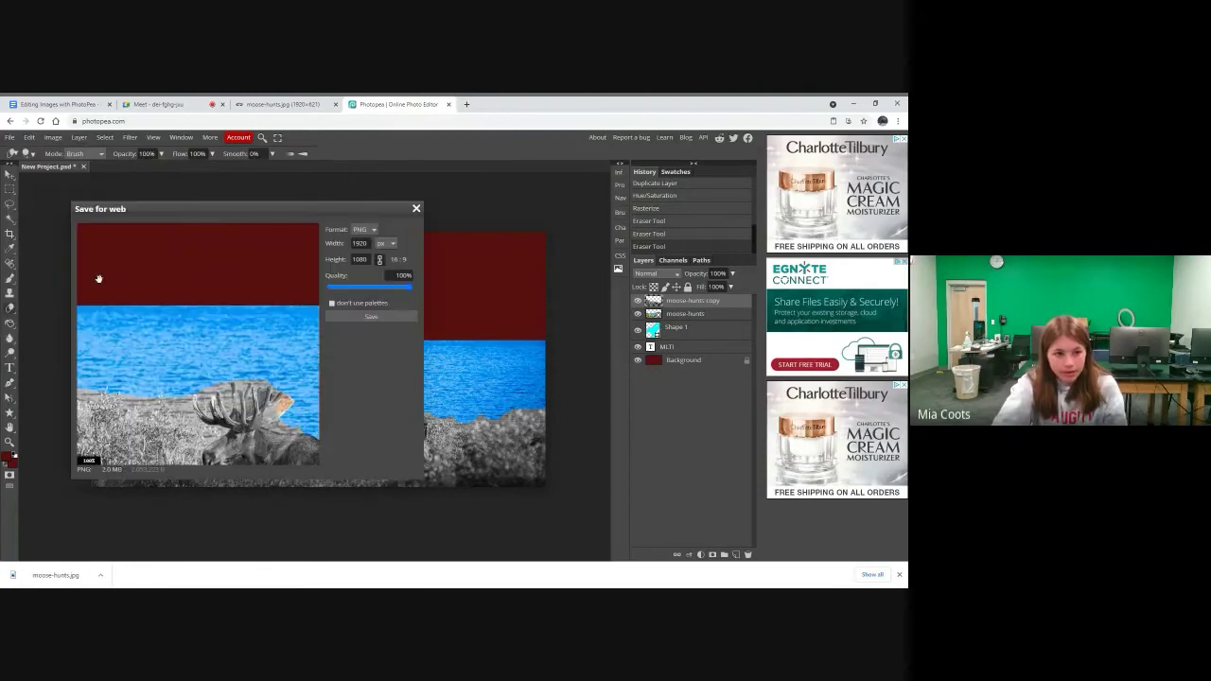
pyautogui.moveTo(269, 278); pyautogui.dragTo(365, 324)
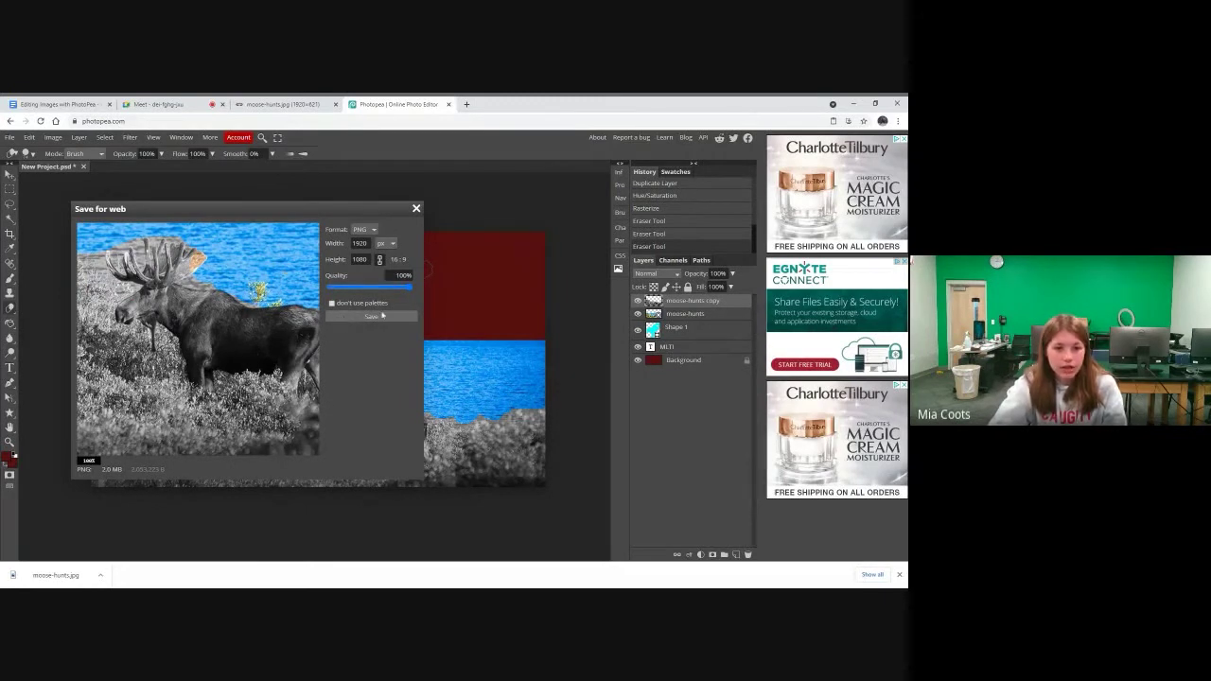
pyautogui.click(383, 316)
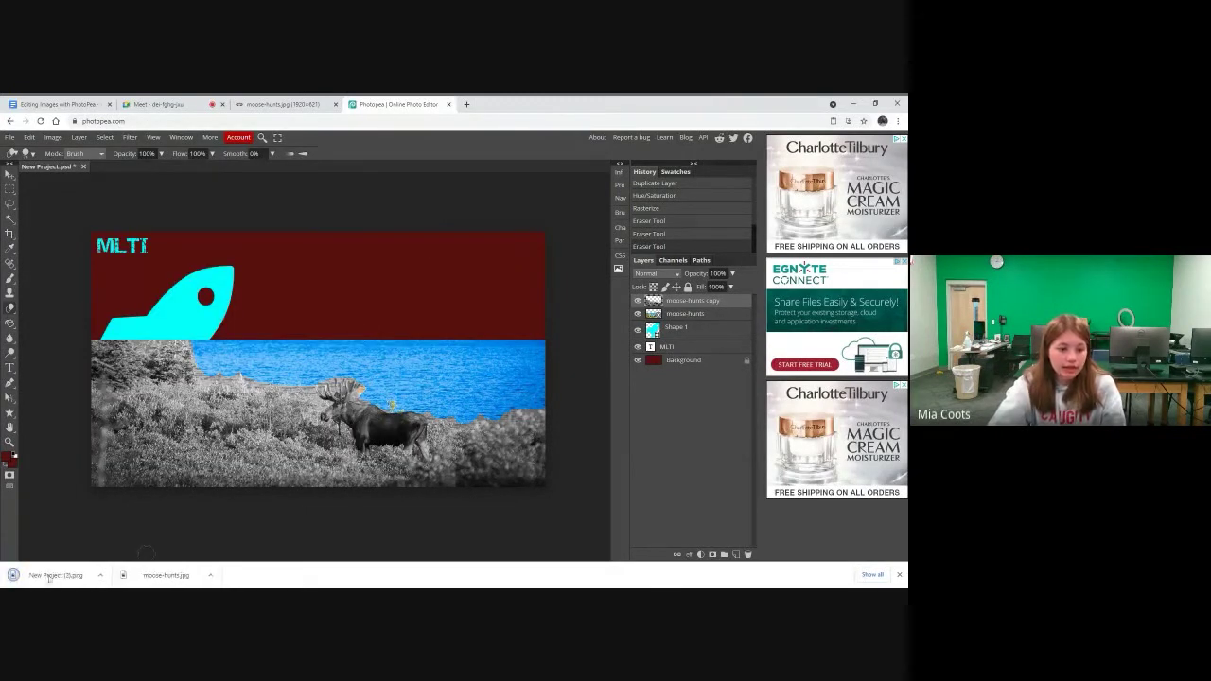